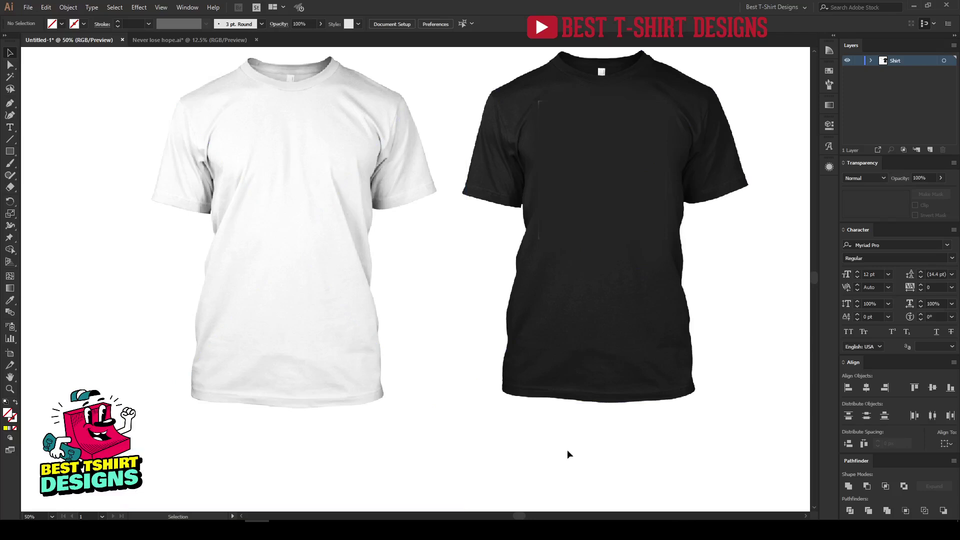
Inspect the white and black shirt photos by selecting and deselecting each.
scroll(438, 386, up, 2)
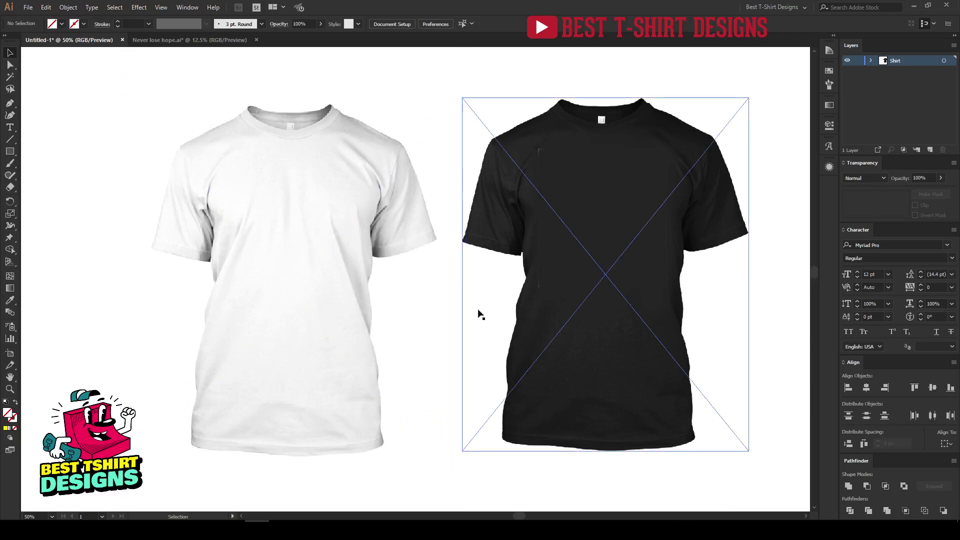
drag(80, 76, 779, 463)
click(788, 422)
scroll(547, 425, down, 1)
scroll(548, 427, up, 1)
click(376, 200)
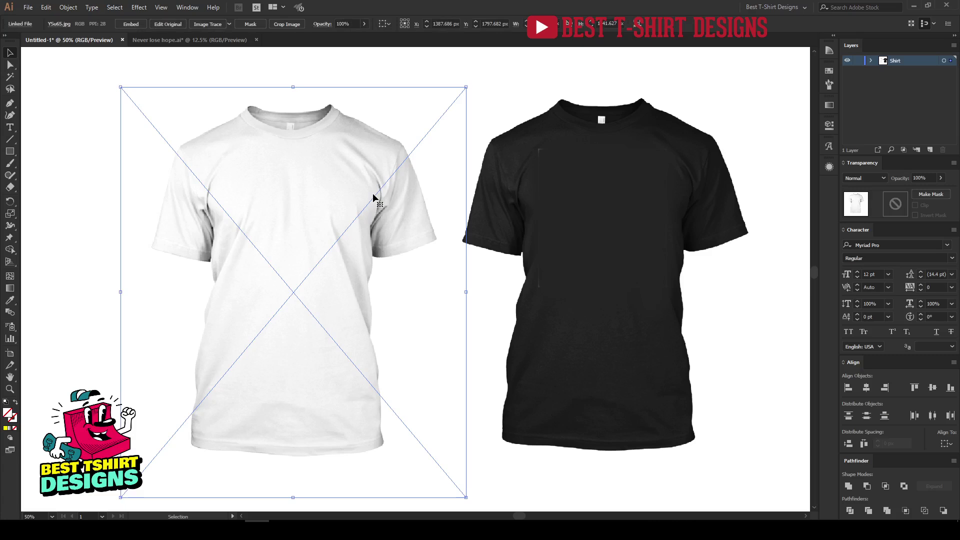
click(515, 69)
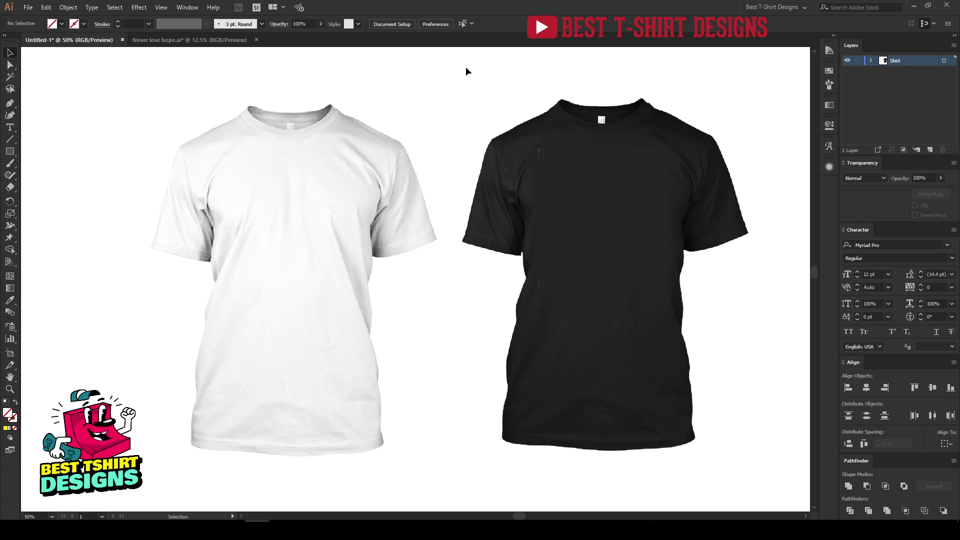
click(357, 205)
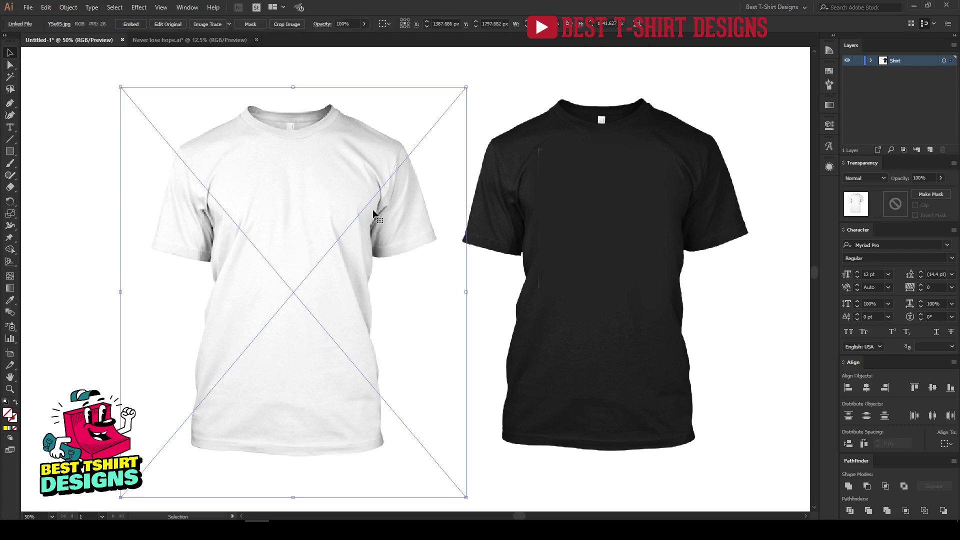
click(500, 79)
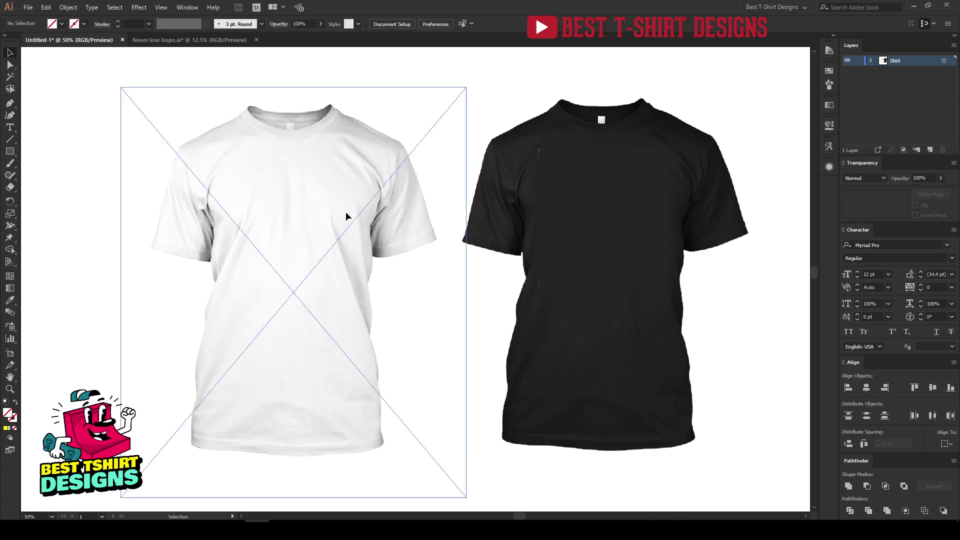
click(346, 216)
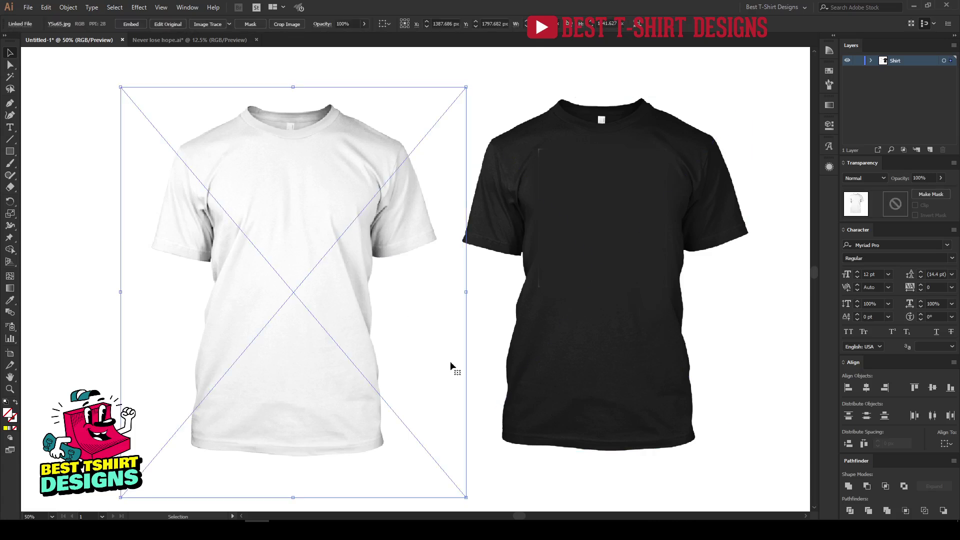
click(558, 481)
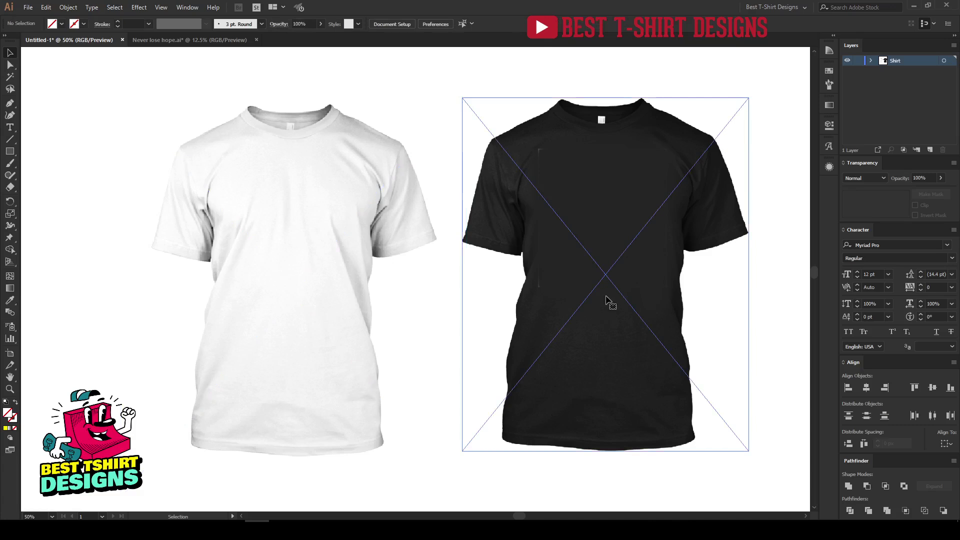
click(608, 301)
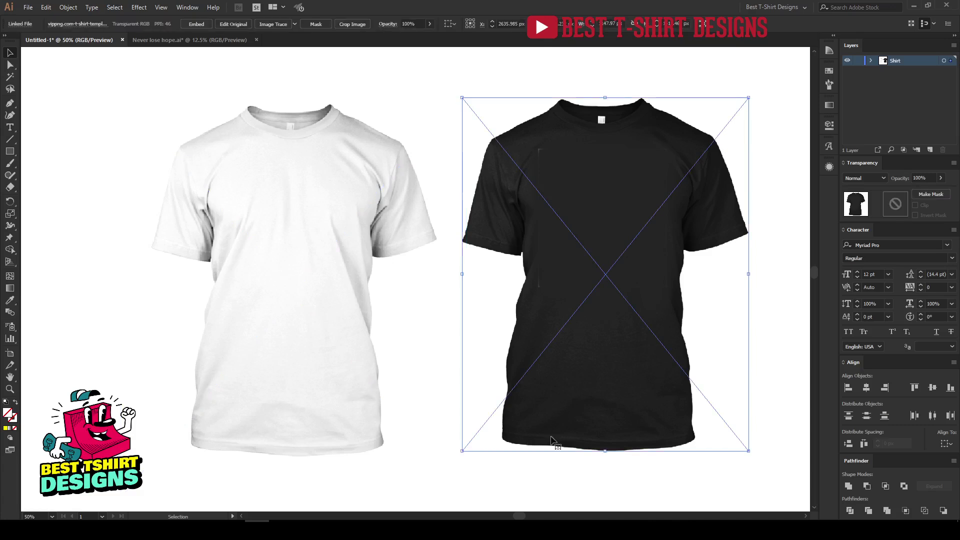
click(335, 300)
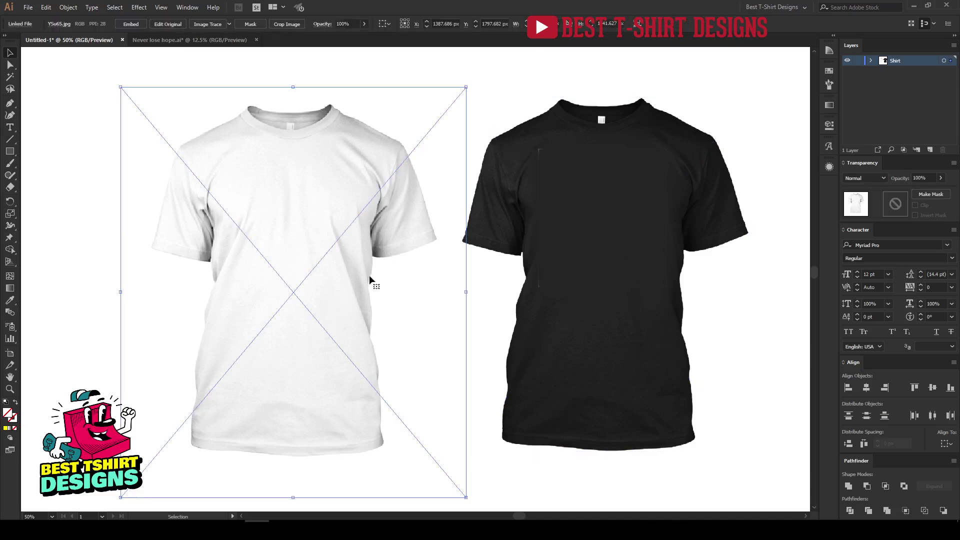
click(586, 472)
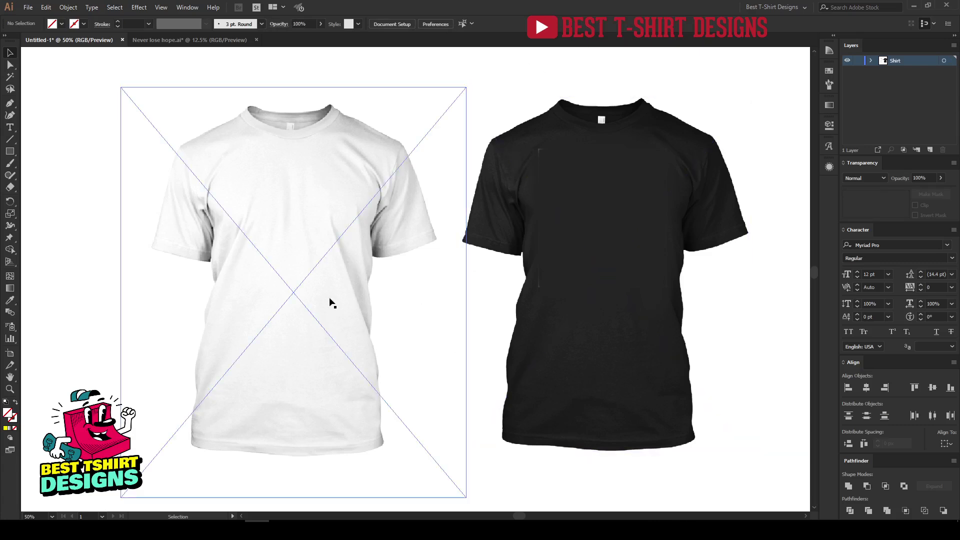
click(523, 315)
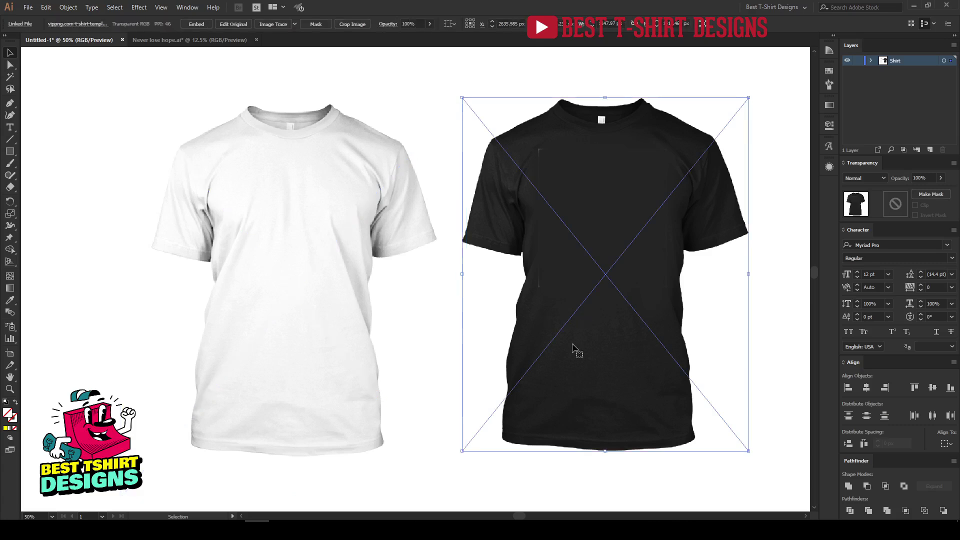
click(524, 484)
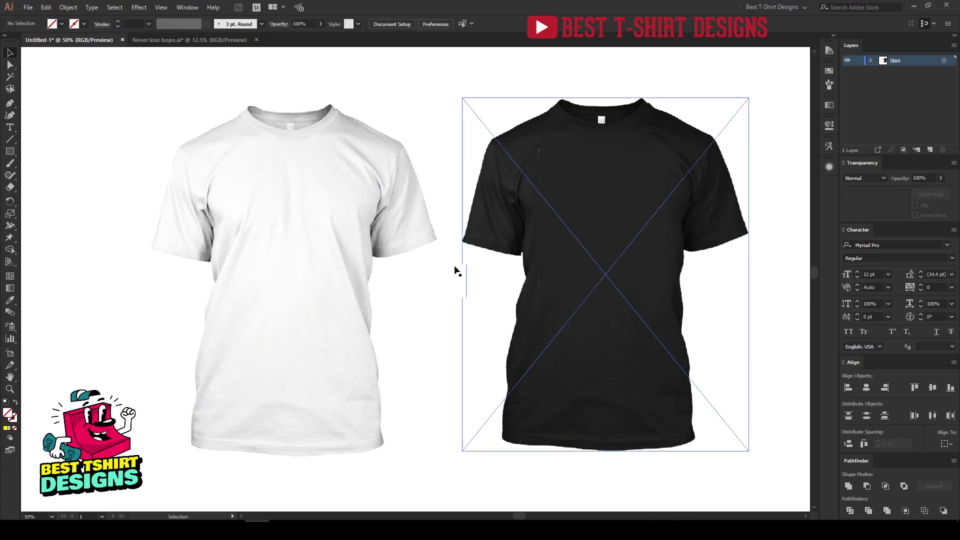
alt+scroll(233, 141, up, 4)
scroll(364, 205, up, 4)
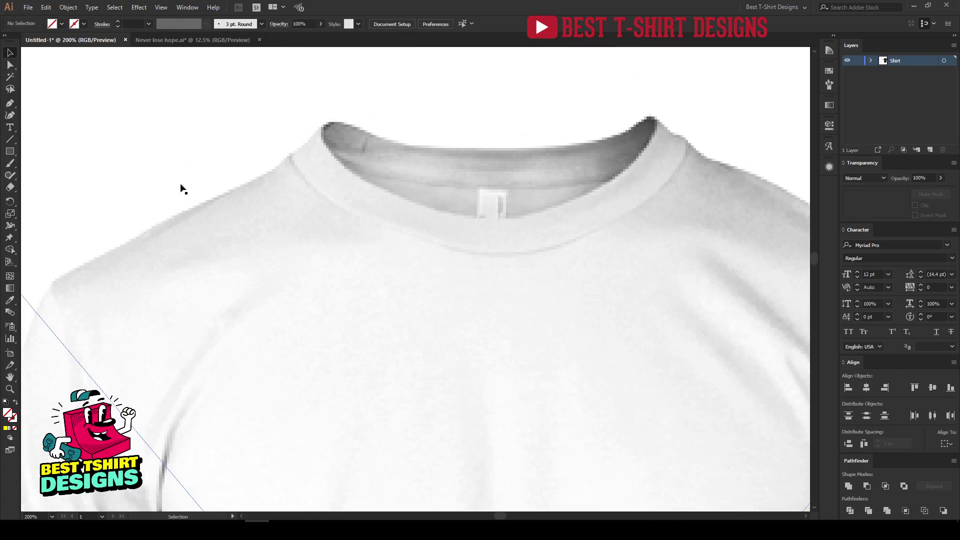
Start a Curvature-tool path with points along the white shirt's collar edge.
click(10, 115)
click(328, 131)
alt+scroll(379, 116, up, 4)
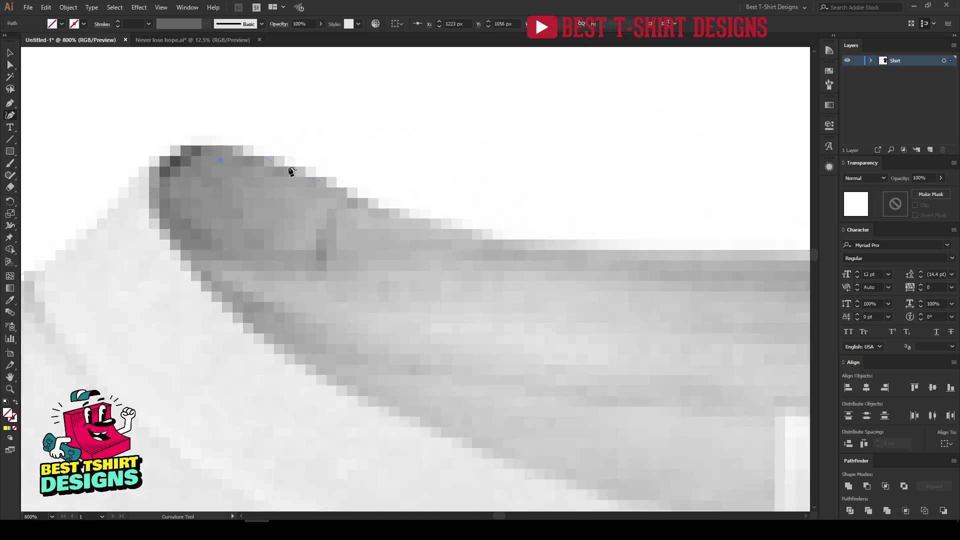
click(283, 176)
click(368, 220)
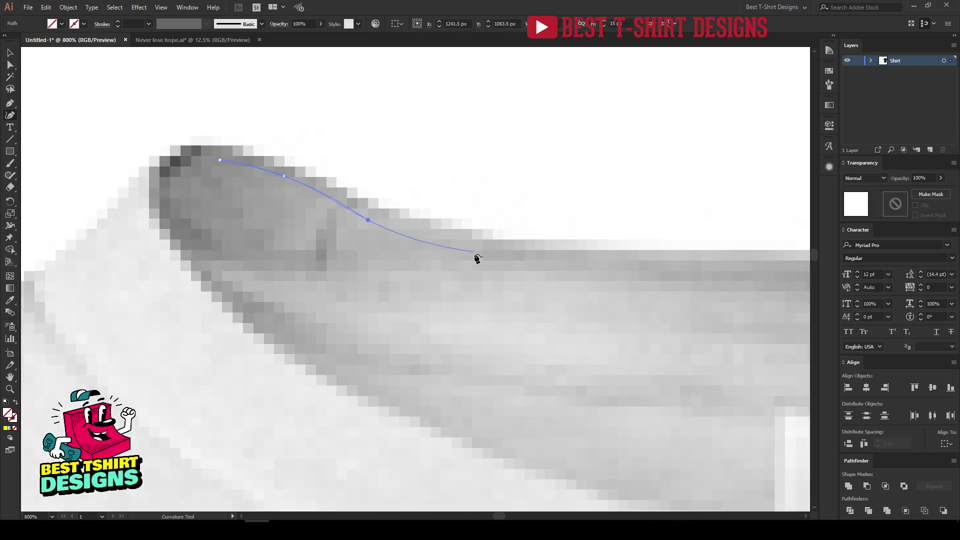
click(496, 252)
Extend the curve along the shoulder edge, then deselect it and zoom out.
drag(589, 266, 412, 266)
click(488, 256)
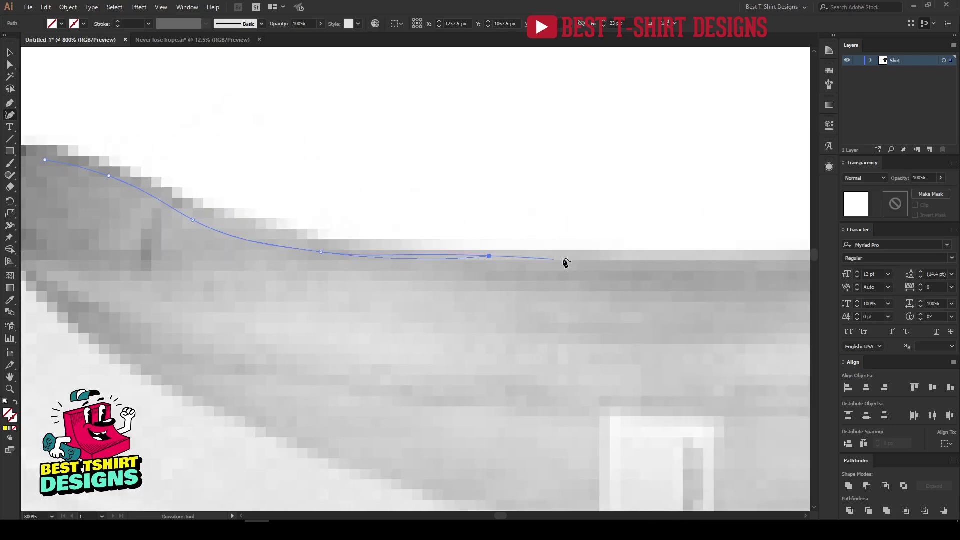
click(685, 260)
drag(577, 262, 382, 271)
click(396, 267)
click(549, 263)
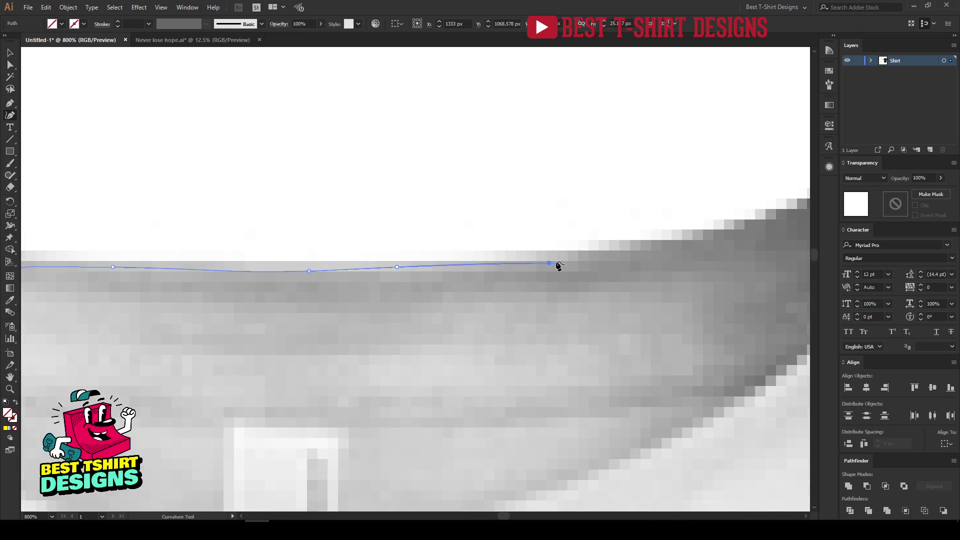
key(v)
key(ctrl+shift+a)
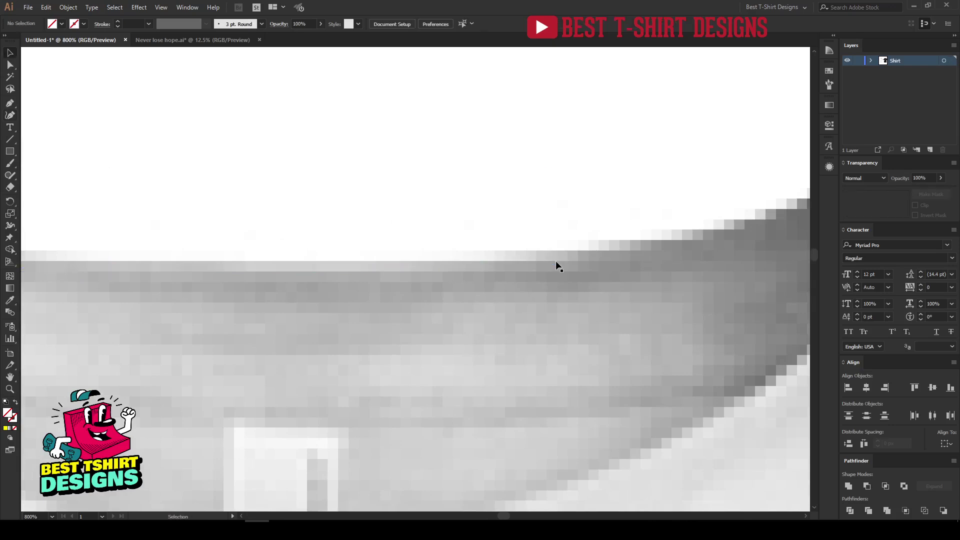
key(ctrl+minus)
key(ctrl+minus)
key(ctrl+minus)
key(ctrl+minus)
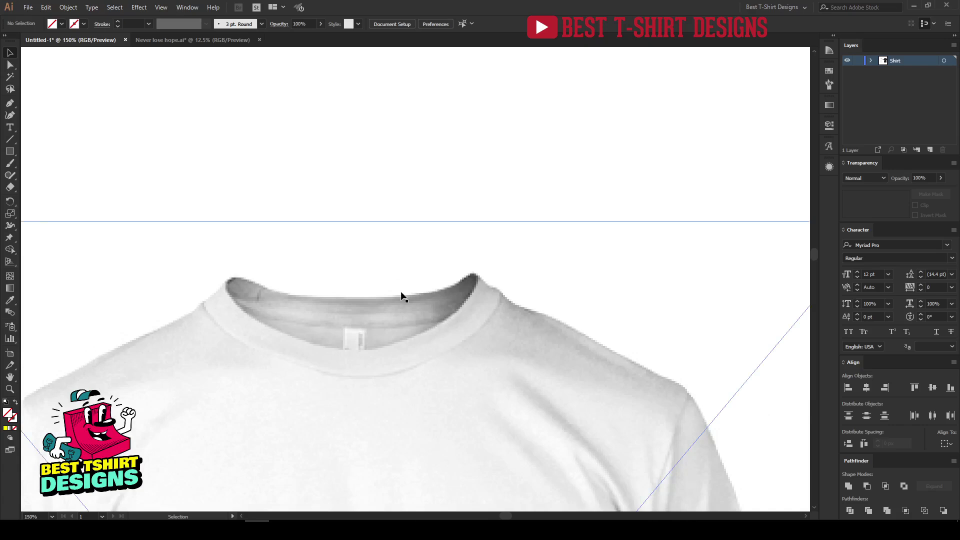
Give the traced shirt outline a dark red 4 pt stroke.
click(403, 299)
scroll(466, 214, down, 5)
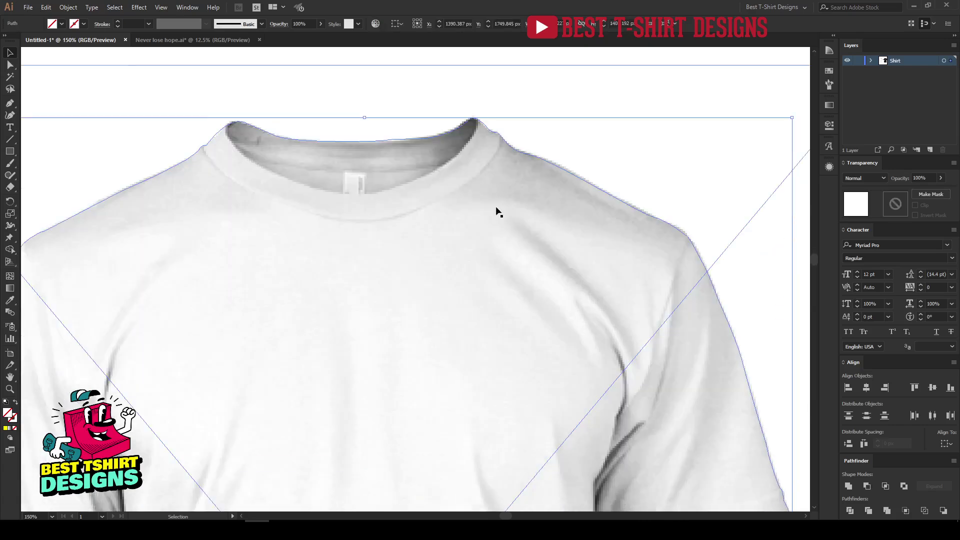
click(84, 23)
click(76, 40)
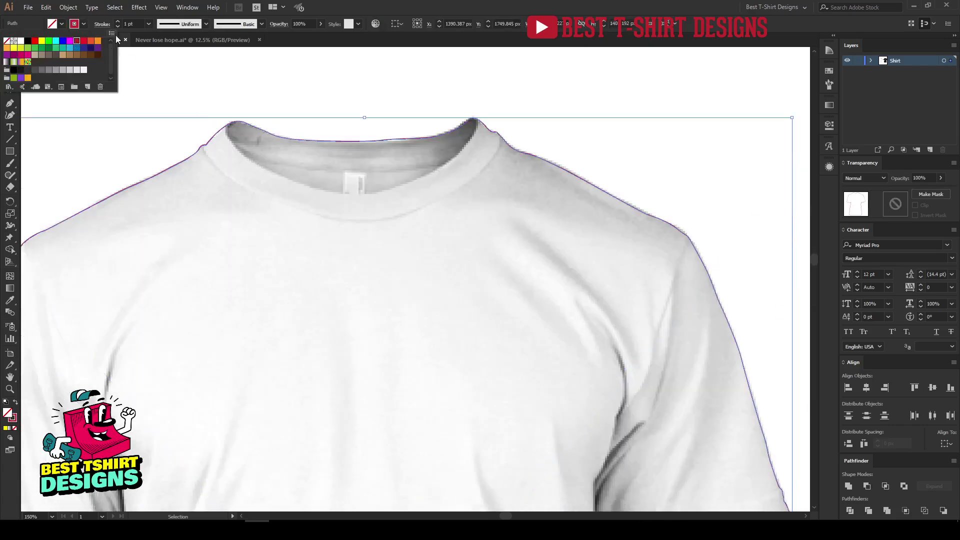
scroll(130, 24, up, 3)
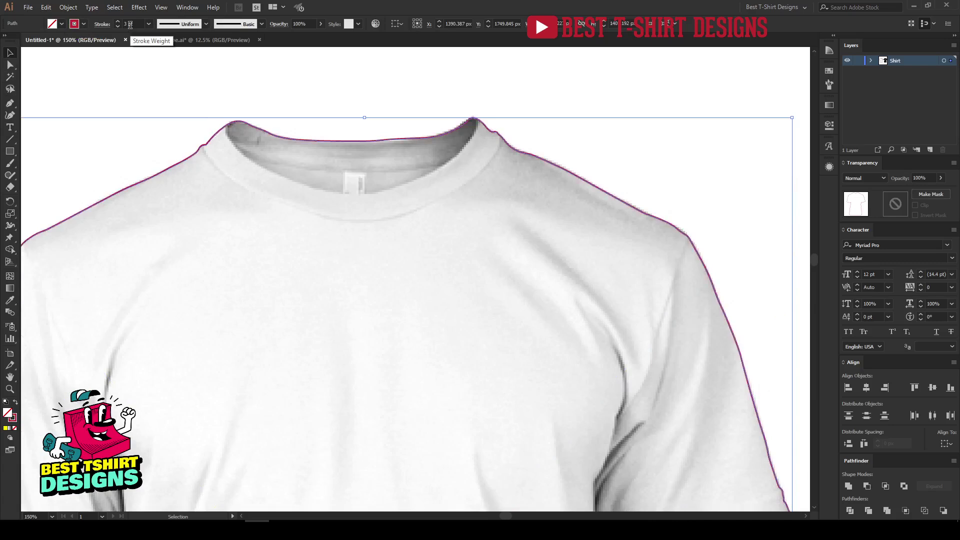
key(ctrl+minus)
key(ctrl+minus)
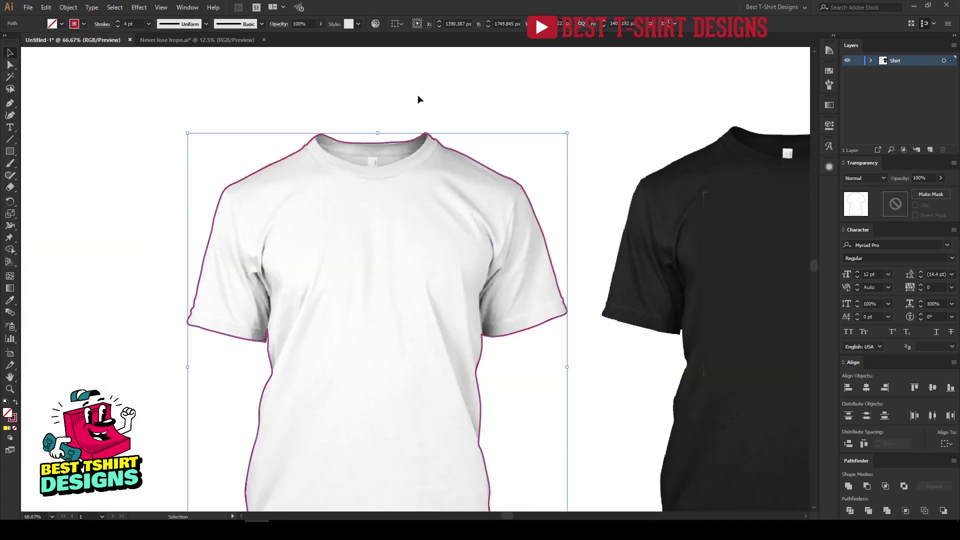
click(418, 94)
Review the finished outline around the whole shirt and reselect the red path.
scroll(418, 95, down, 3)
scroll(97, 252, down, 2)
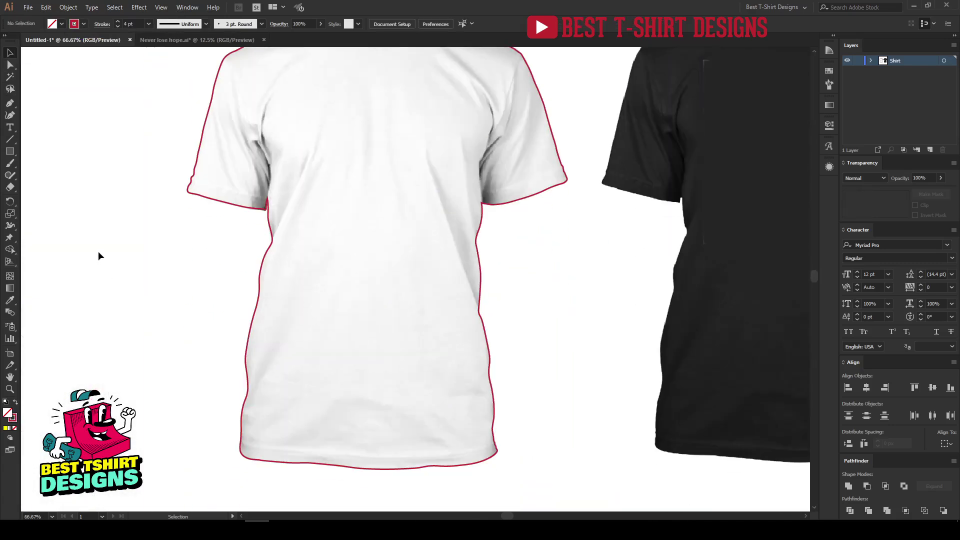
scroll(418, 266, up, 2)
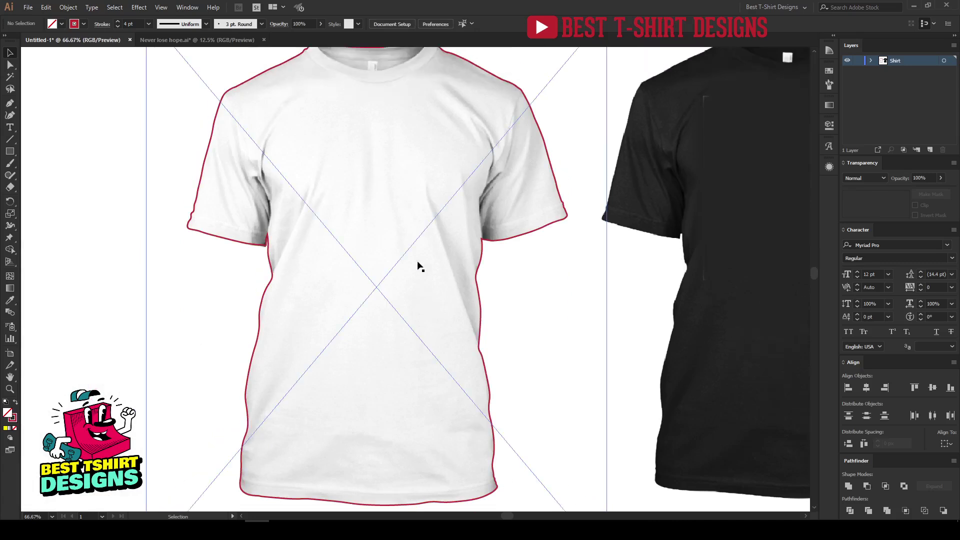
scroll(559, 245, up, 5)
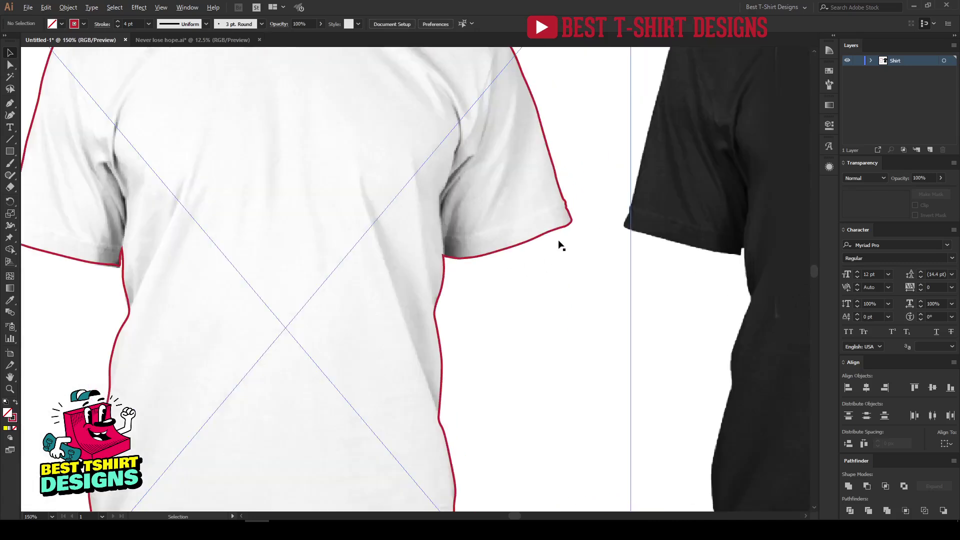
scroll(294, 347, down, 6)
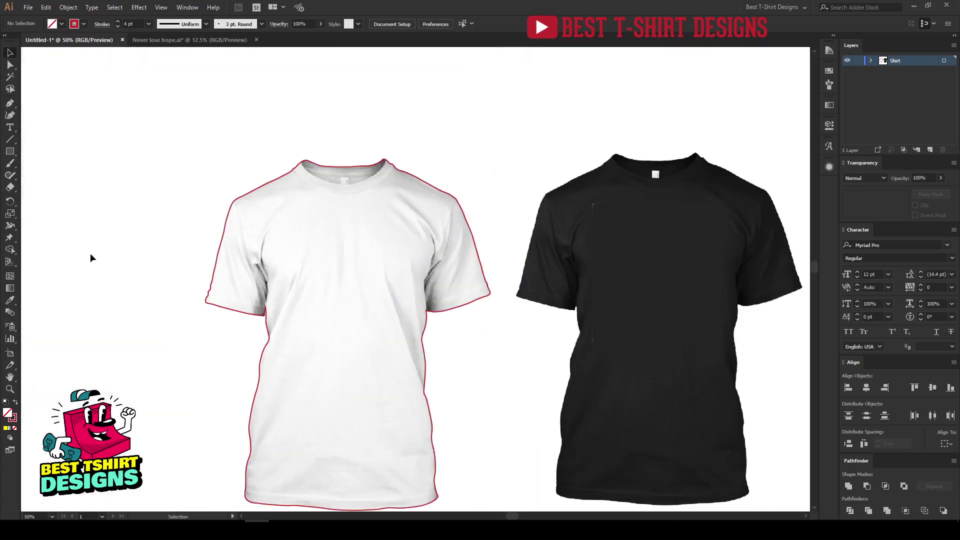
scroll(178, 364, up, 1)
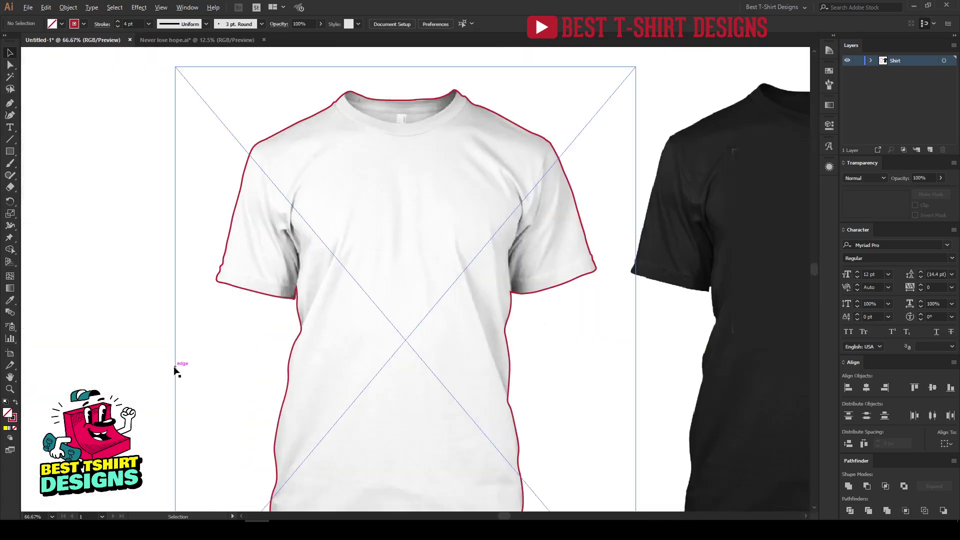
click(277, 301)
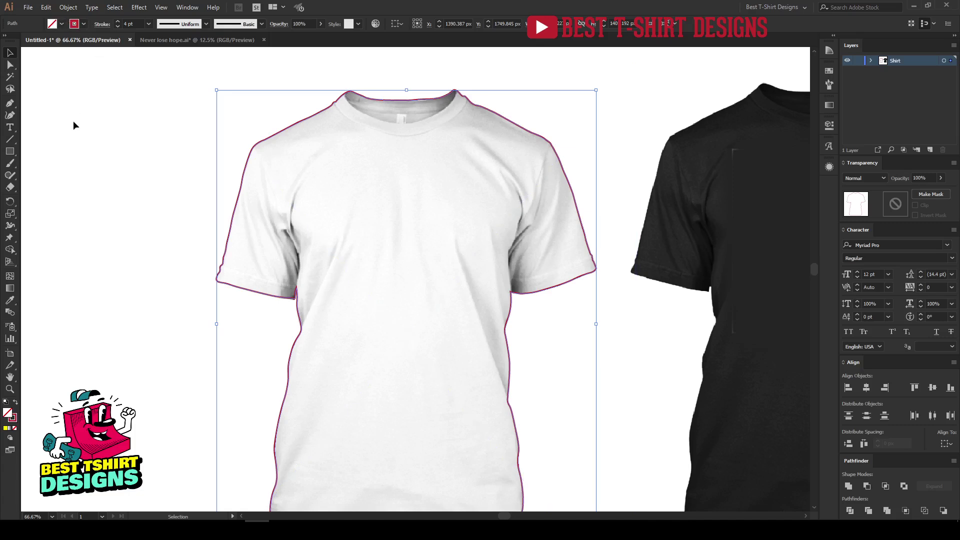
Swap the outline to a solid dark red fill with no stroke, then select it with the photo.
key(shift+x)
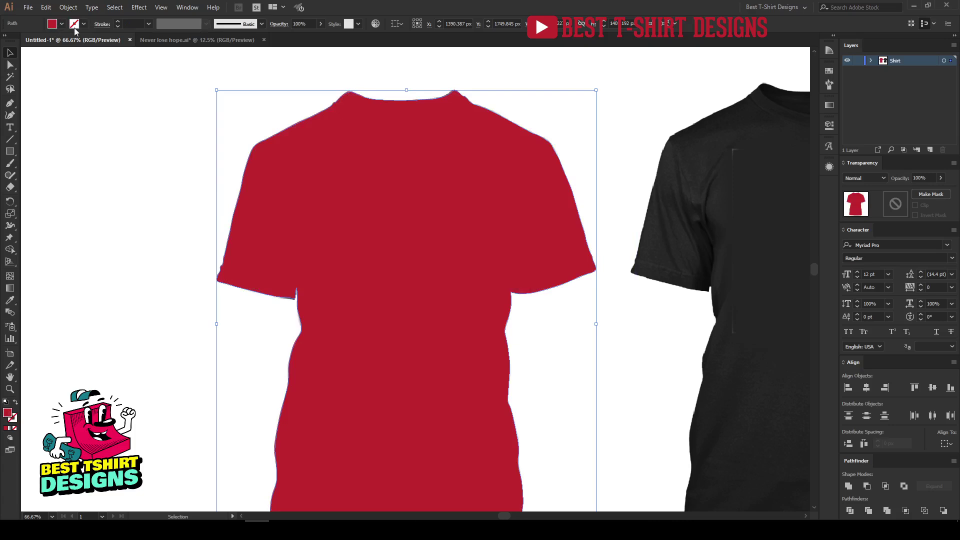
click(145, 185)
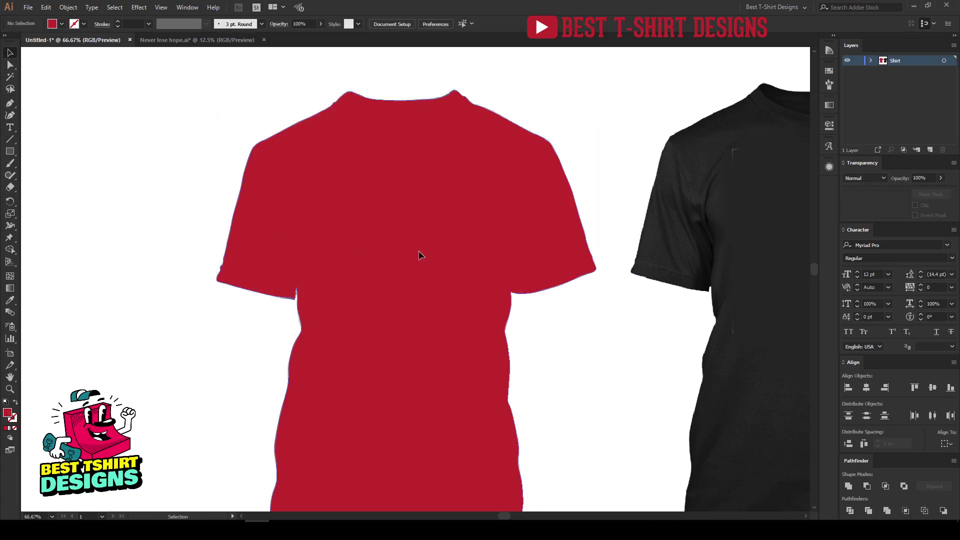
click(419, 256)
key(a)
key(v)
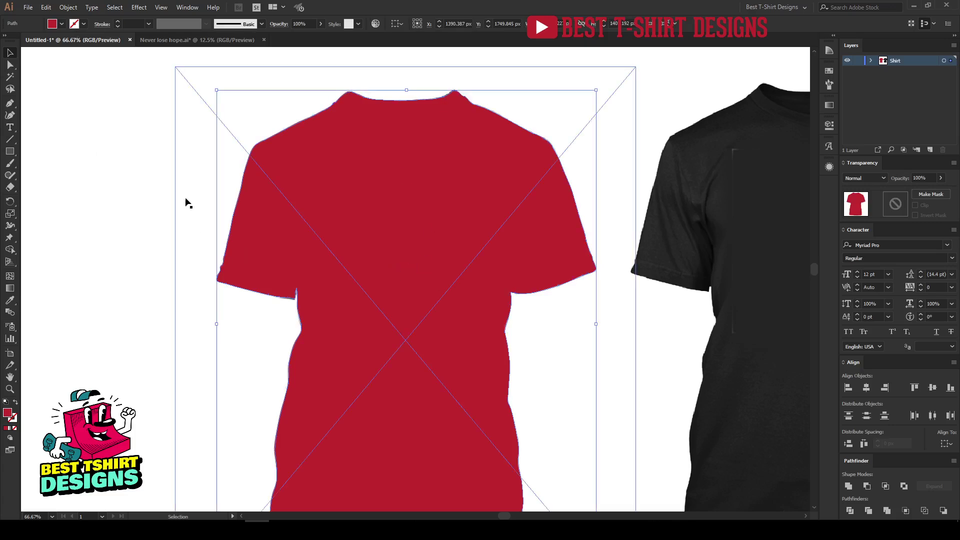
drag(124, 118, 478, 344)
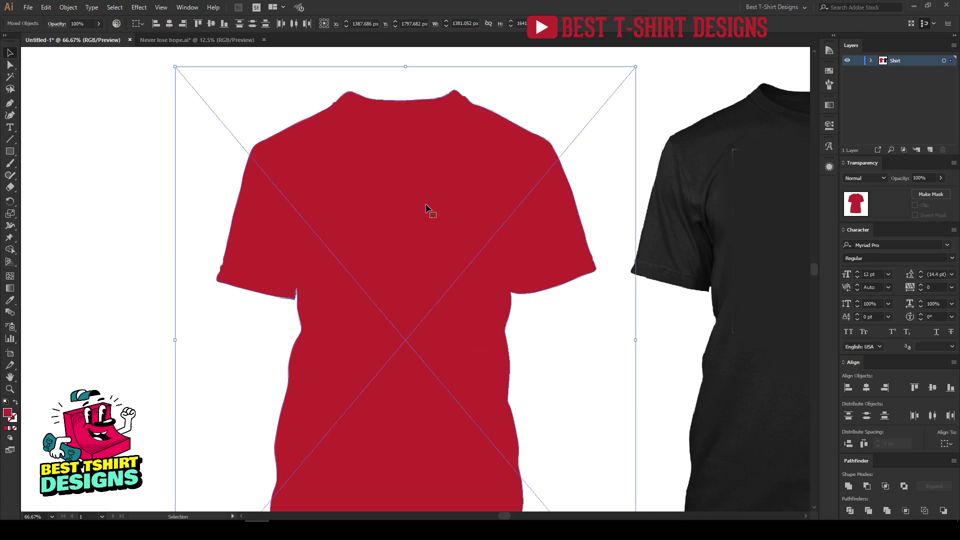
right_click(395, 231)
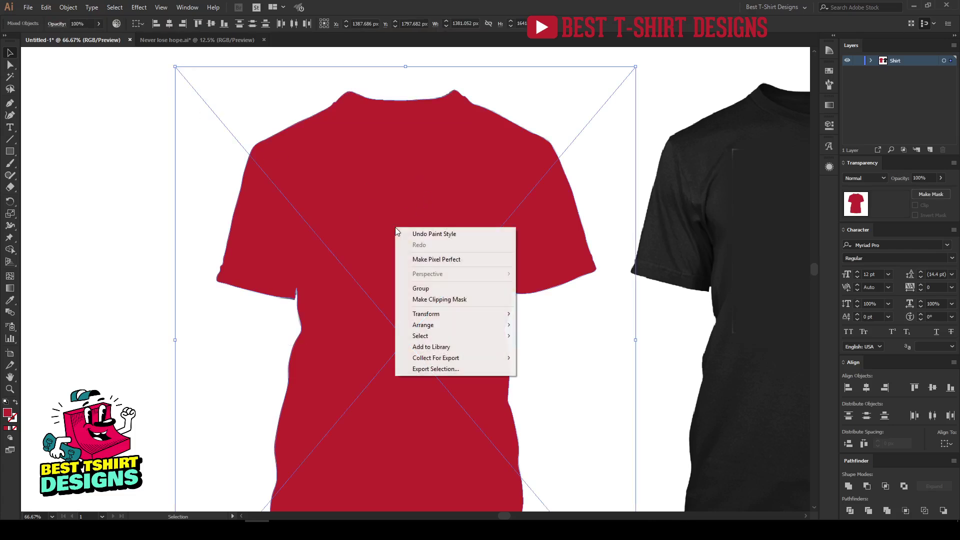
click(438, 299)
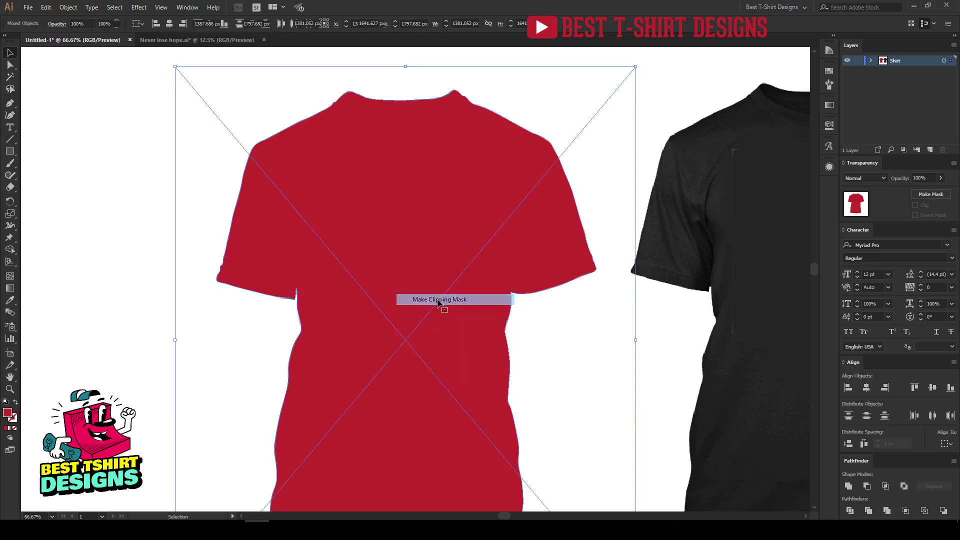
scroll(85, 244, down, 1)
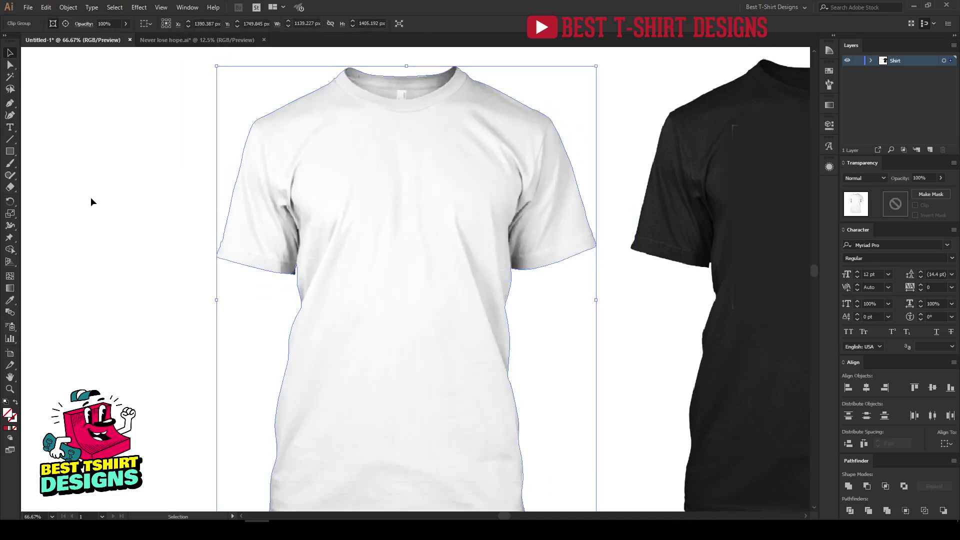
key(ctrl+z)
key(ctrl+z)
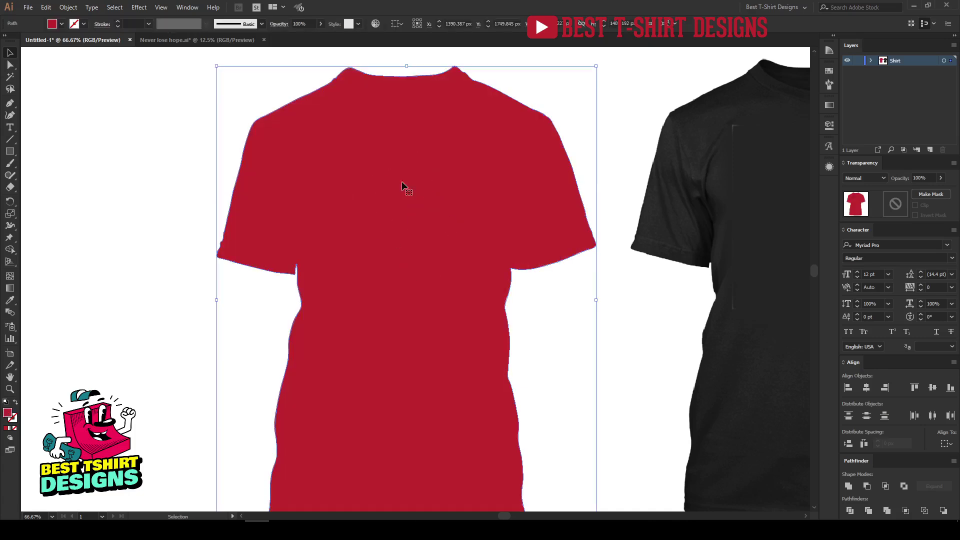
click(143, 186)
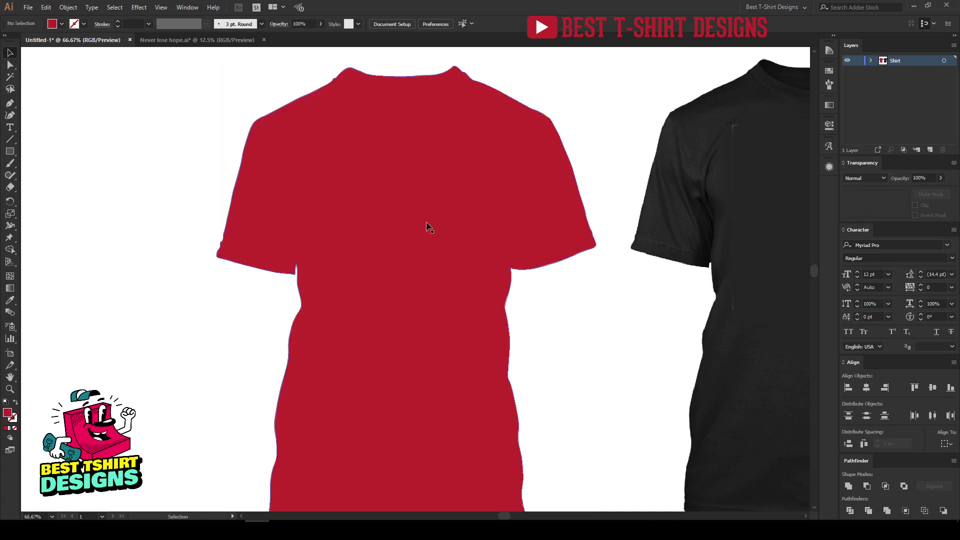
click(366, 182)
scroll(338, 181, down, 1)
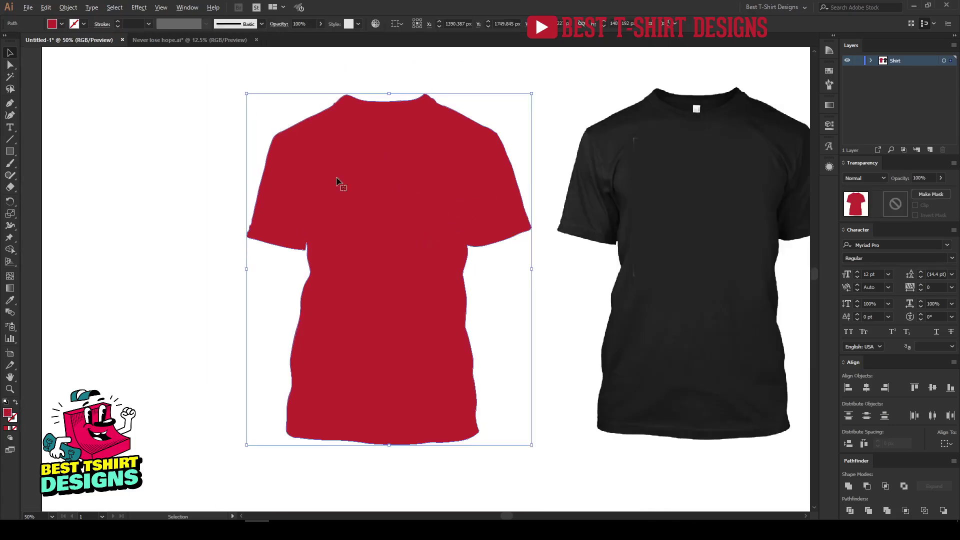
click(209, 171)
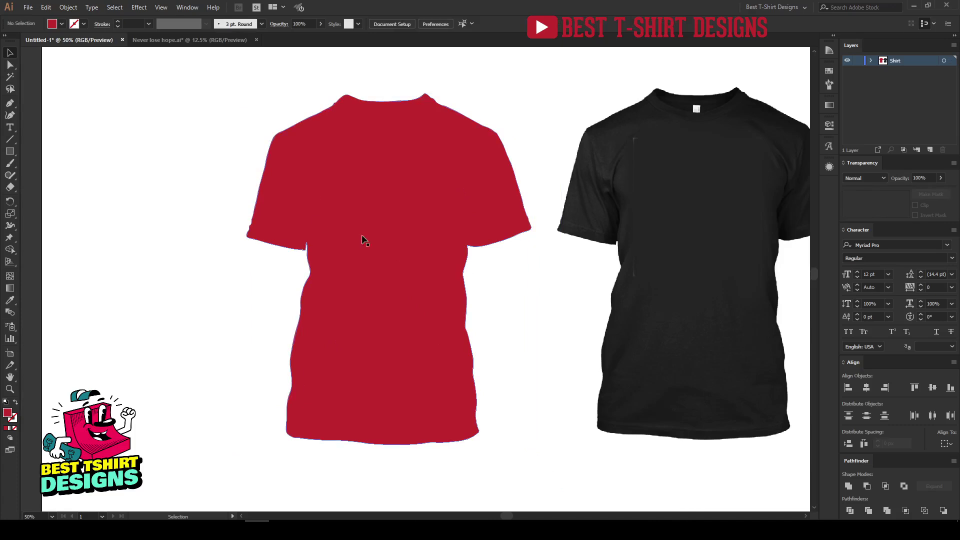
click(419, 240)
Fill the shirt shape light blue from the Swatches panel, after trying dark blue.
click(829, 71)
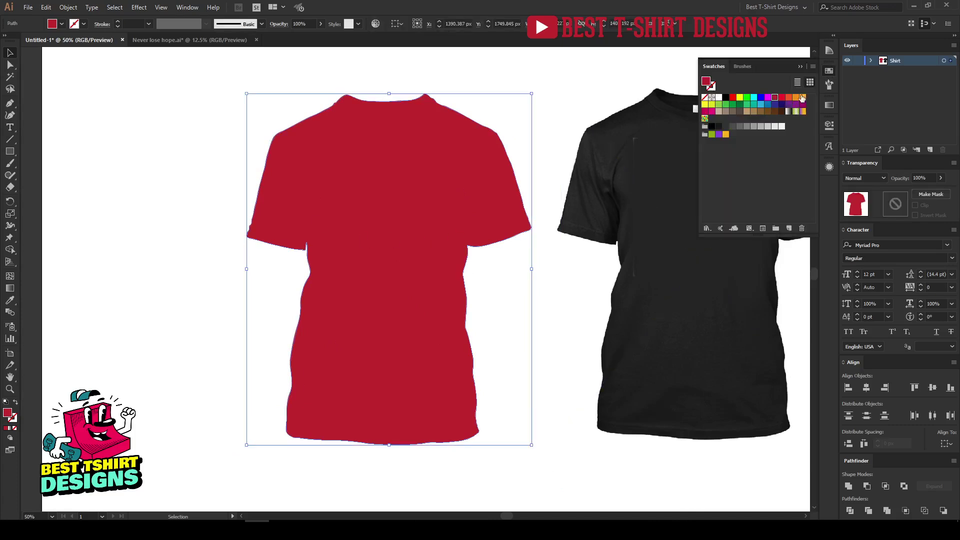
click(768, 104)
click(761, 104)
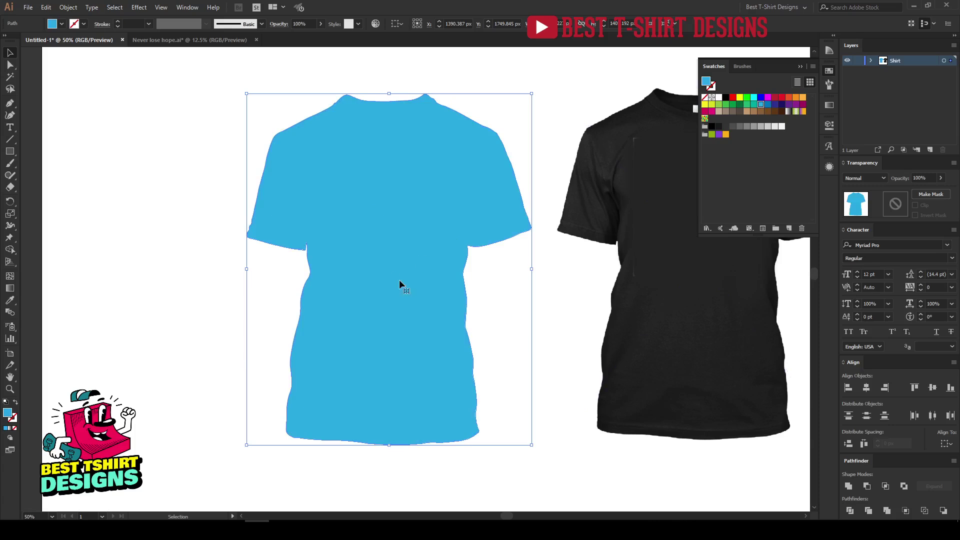
click(159, 248)
scroll(214, 222, up, 1)
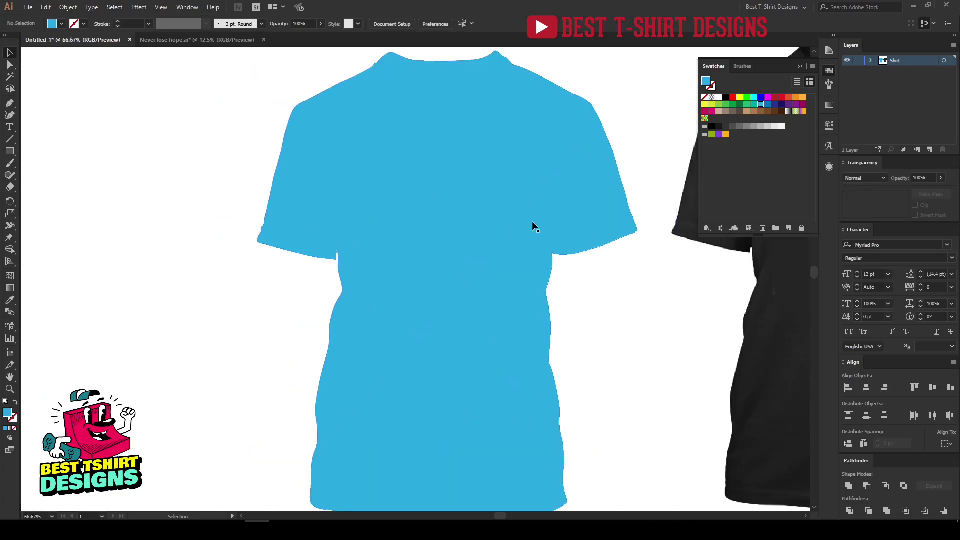
scroll(259, 292, down, 1)
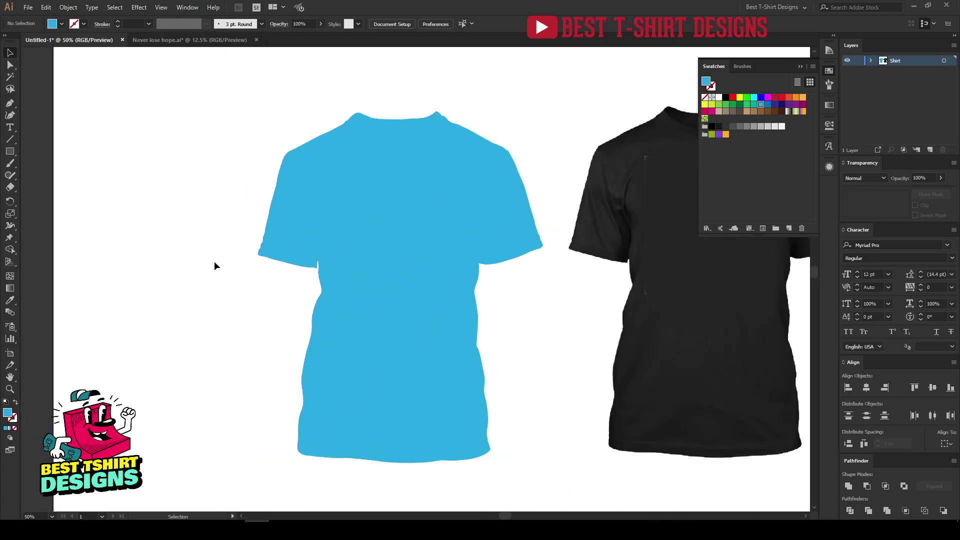
click(411, 265)
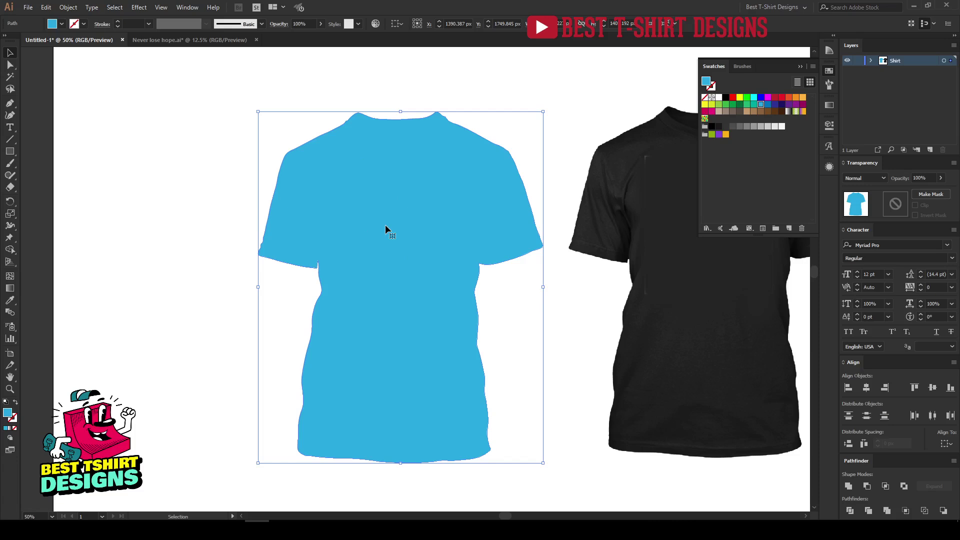
click(871, 180)
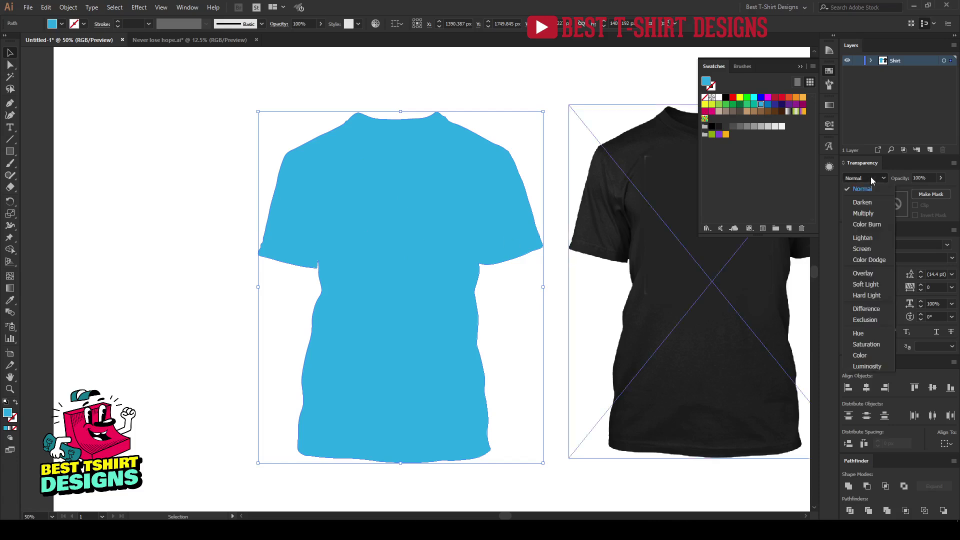
Set the blue shirt shape's Transparency blending mode to Multiply.
click(871, 212)
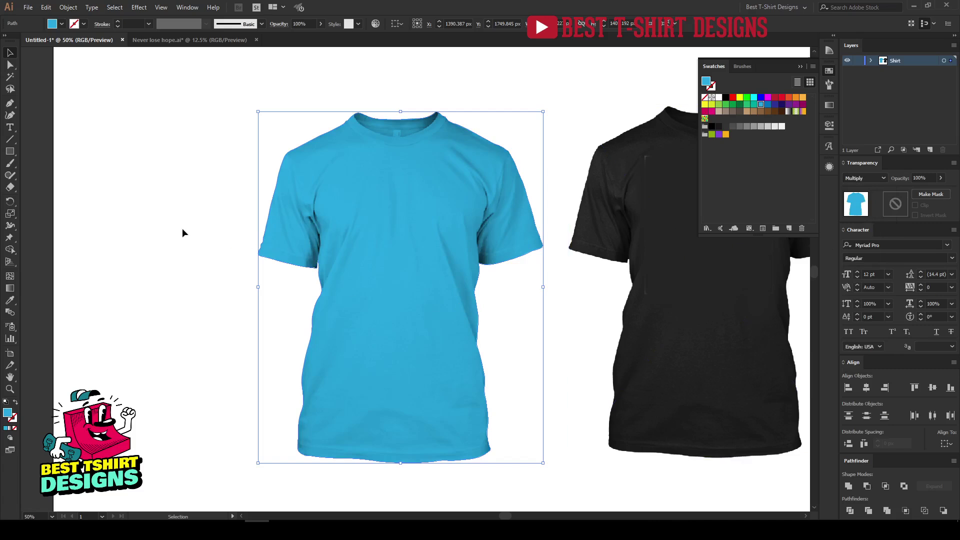
scroll(539, 349, up, 1)
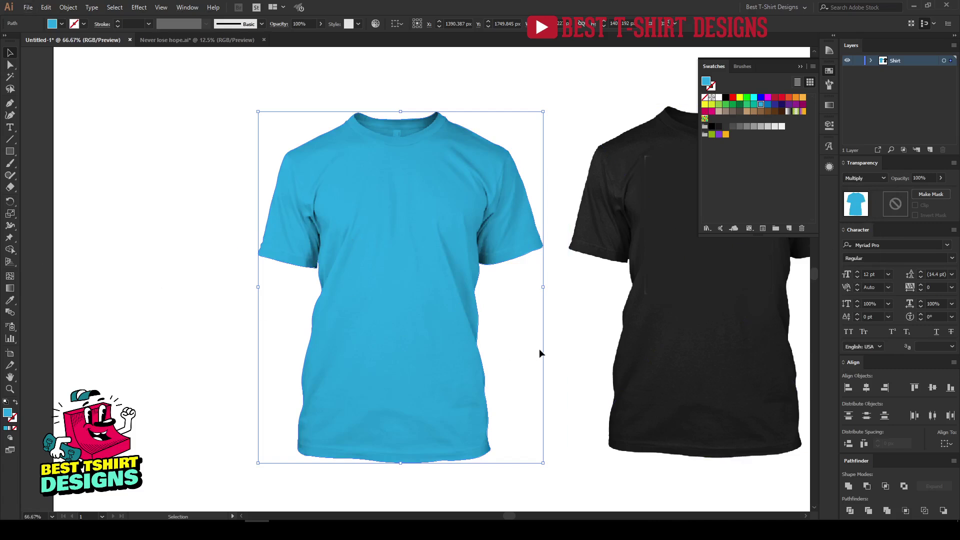
scroll(539, 349, up, 1)
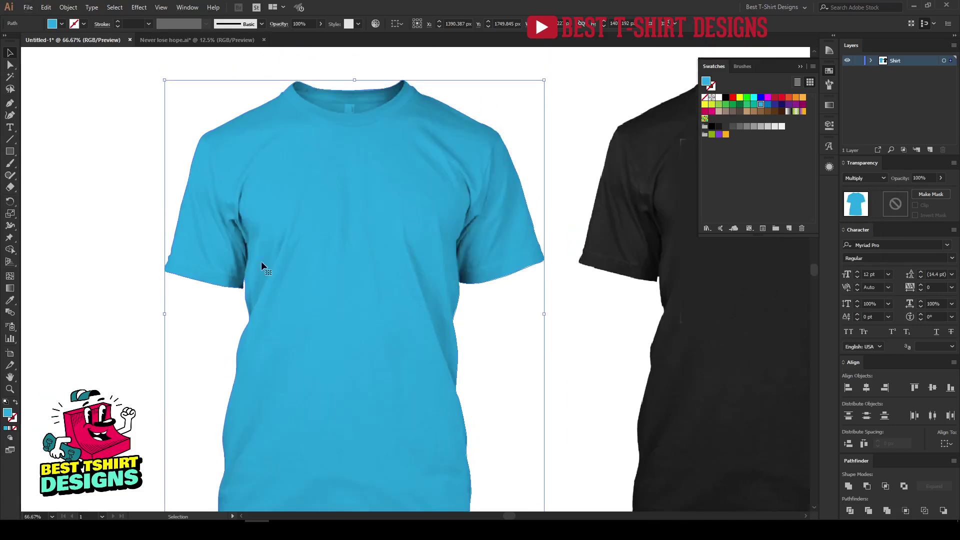
Try dark red, green, yellow-green, bright red and orange swatches on the shirt, ending on orange.
click(775, 98)
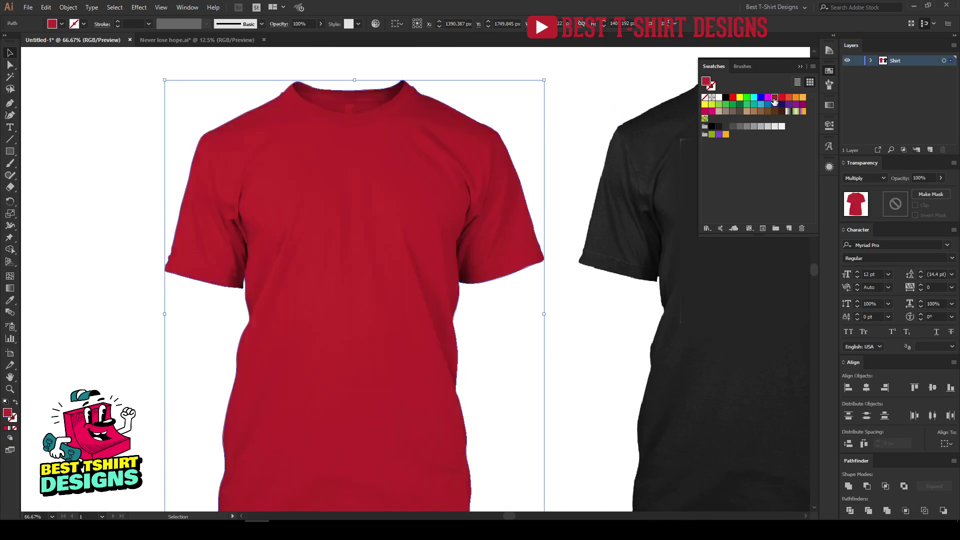
click(726, 105)
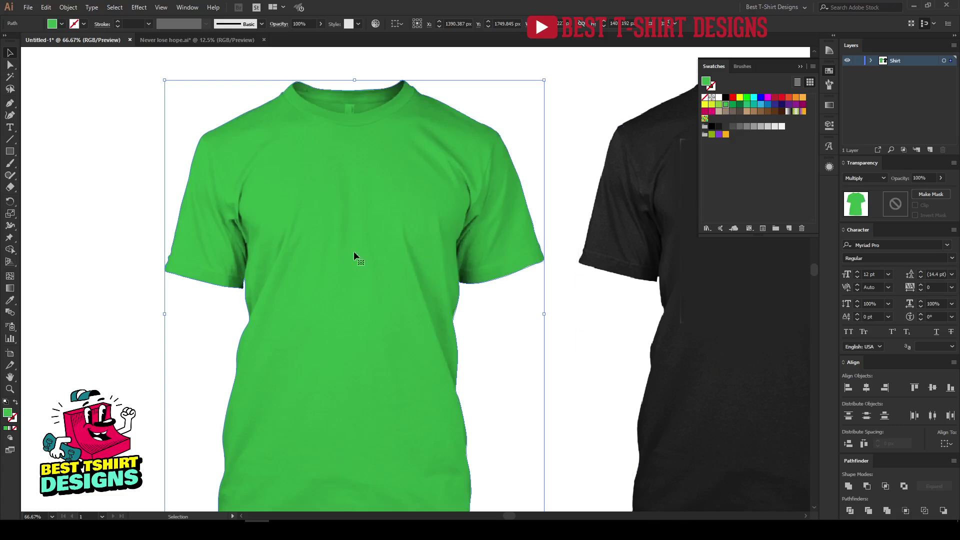
click(719, 104)
click(781, 97)
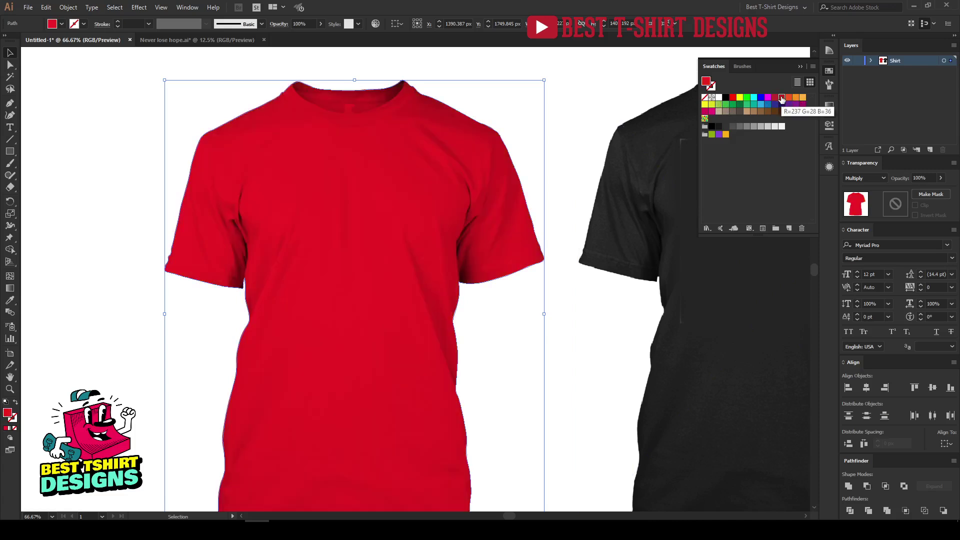
click(796, 97)
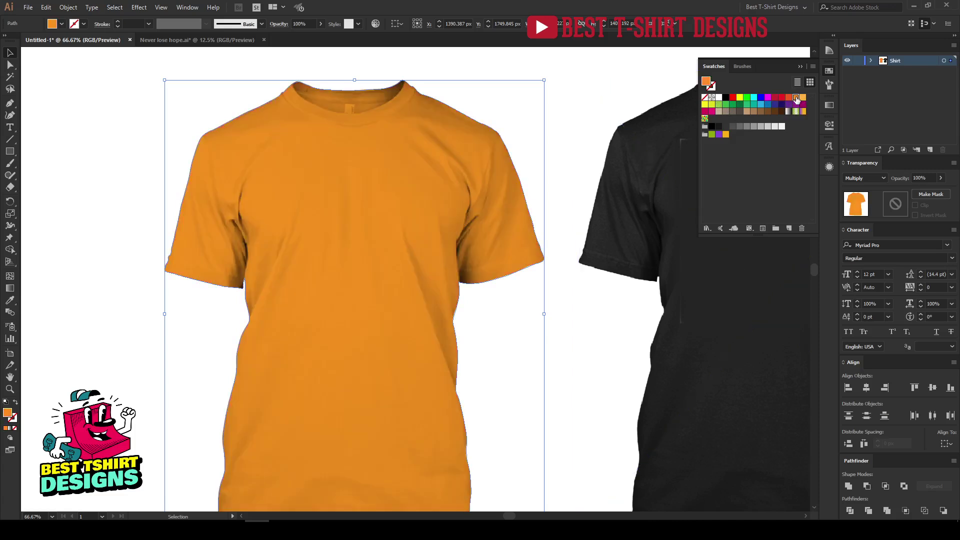
click(90, 237)
scroll(278, 251, down, 2)
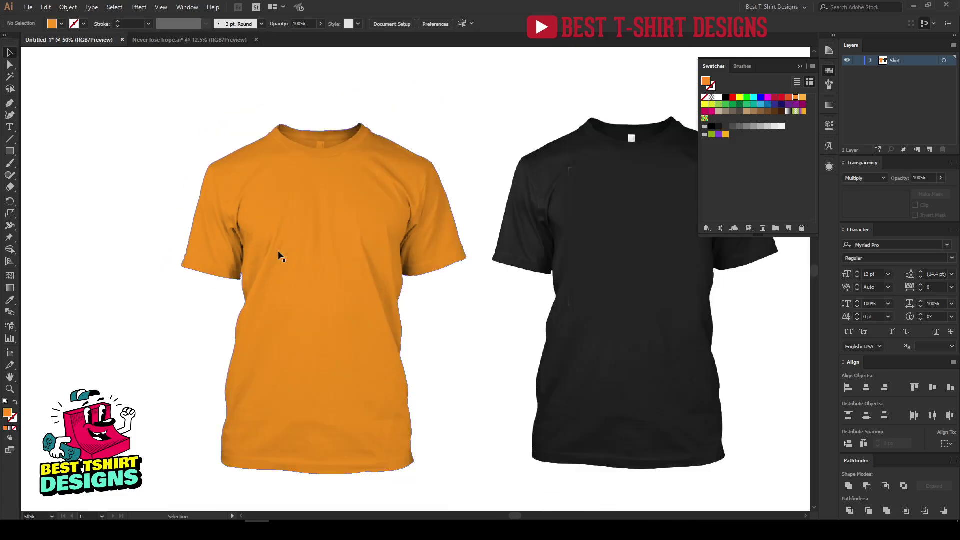
scroll(363, 292, up, 2)
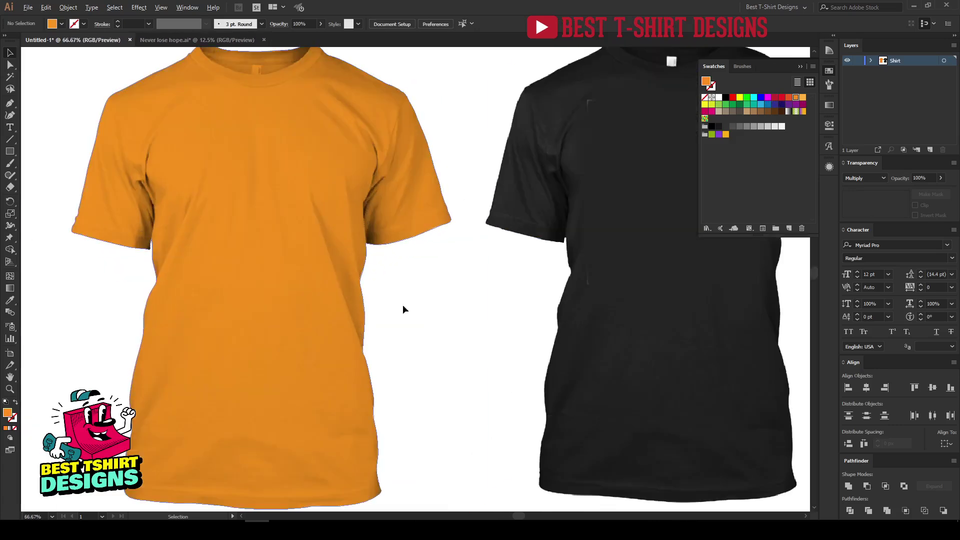
scroll(300, 326, down, 1)
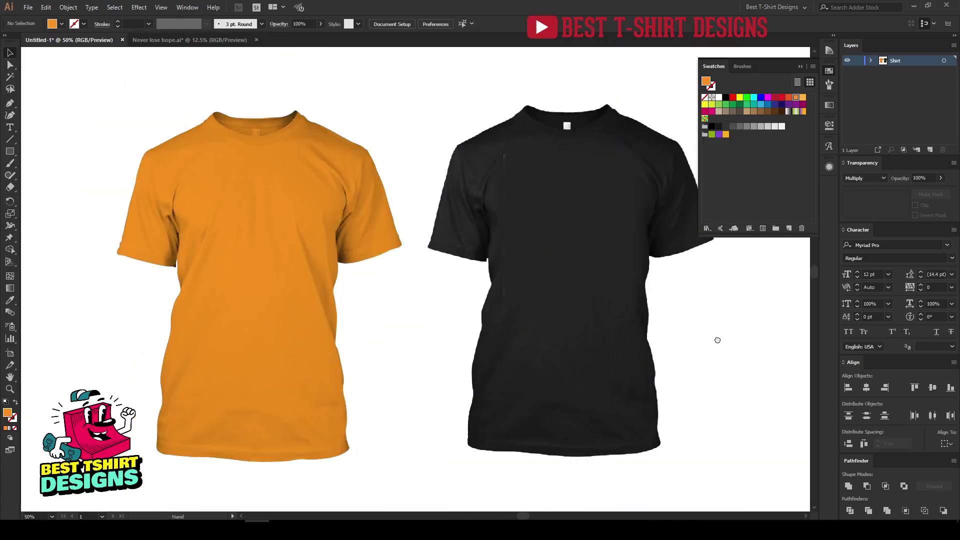
scroll(670, 341, right, 3)
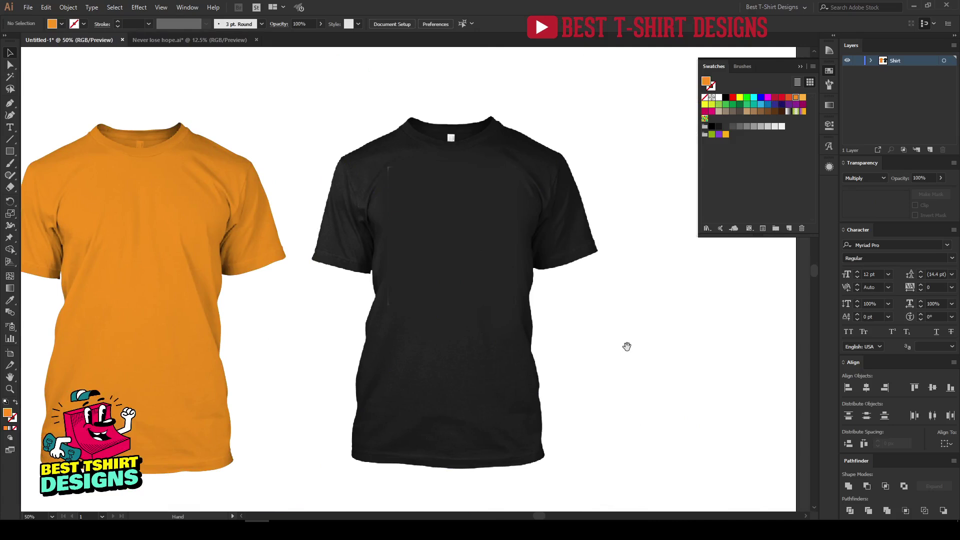
Fill the orange shirt shape with black.
click(88, 287)
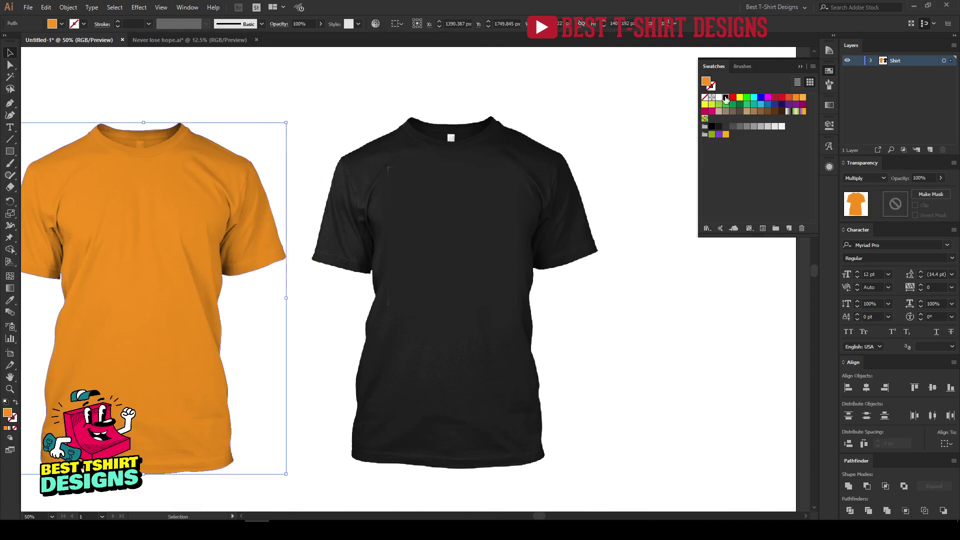
click(726, 97)
click(713, 289)
scroll(92, 135, up, 4)
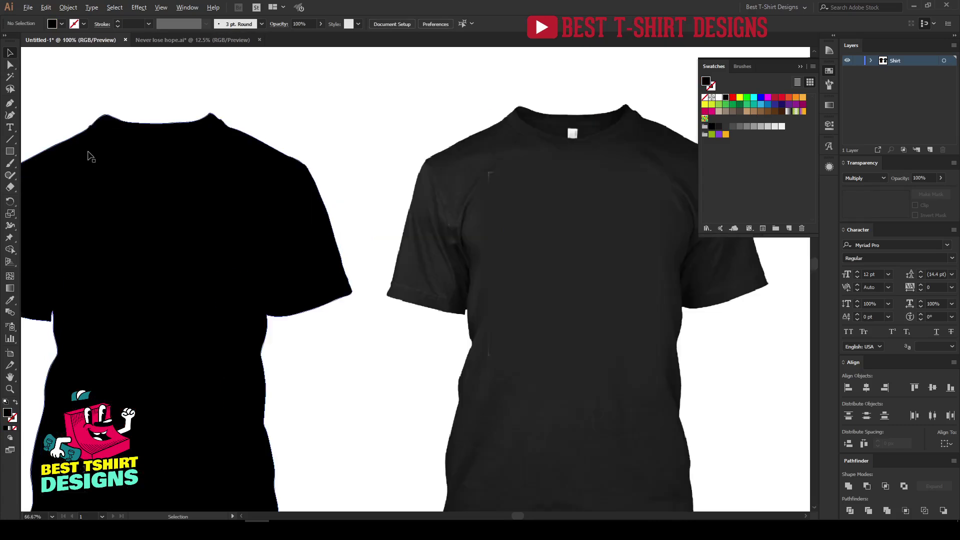
scroll(399, 189, down, 1)
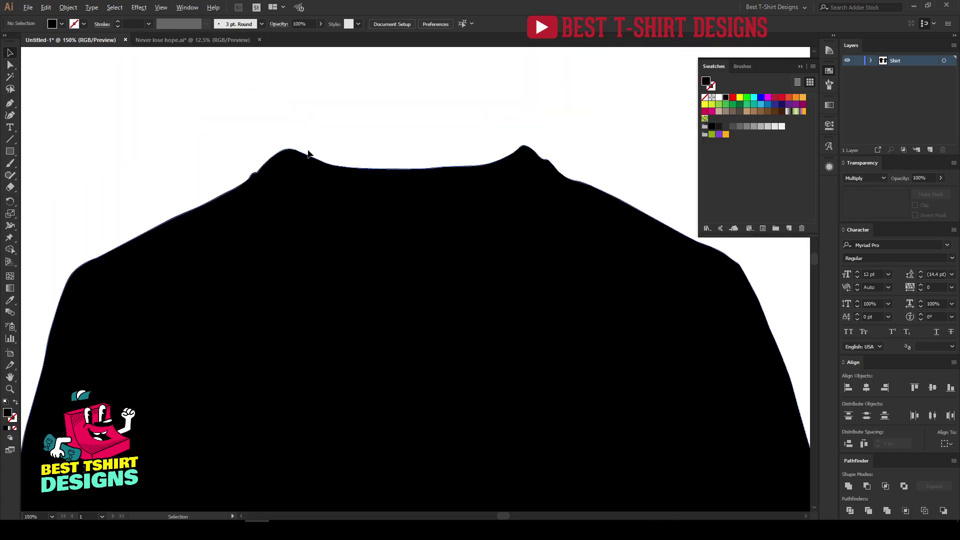
scroll(309, 153, down, 3)
Refill the black left shirt shape with green.
click(337, 226)
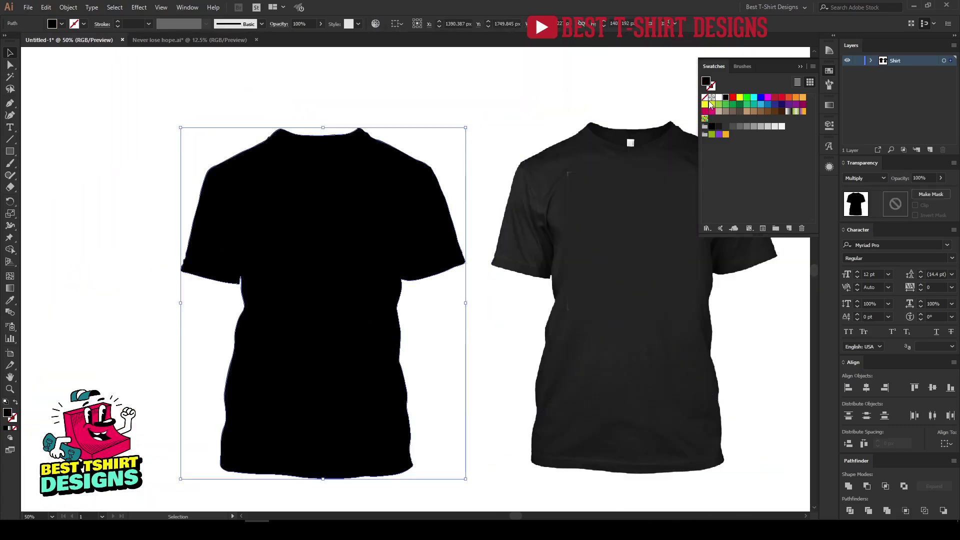
click(733, 104)
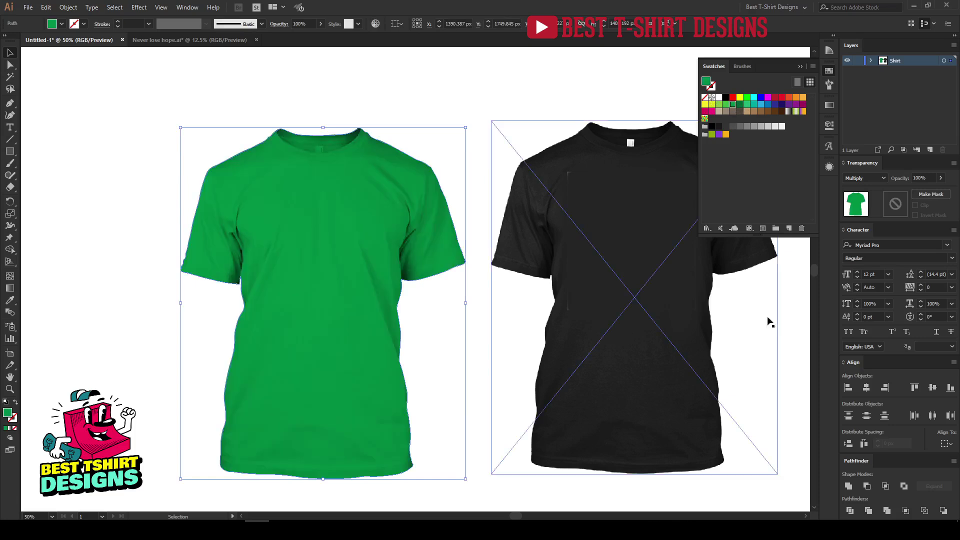
click(788, 375)
drag(788, 375, 653, 364)
click(495, 281)
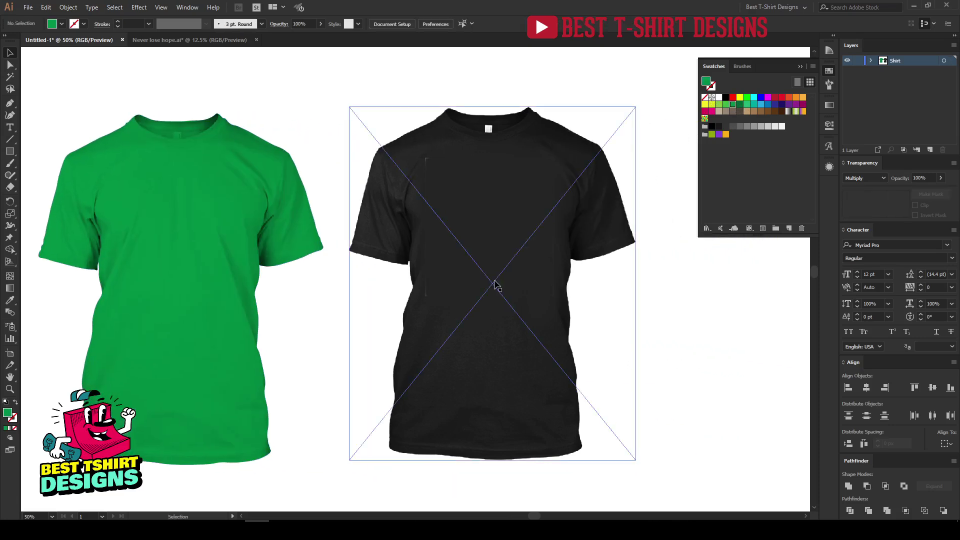
Fill the outline over the black shirt with yellow, nudging it 2 px right and back.
click(416, 132)
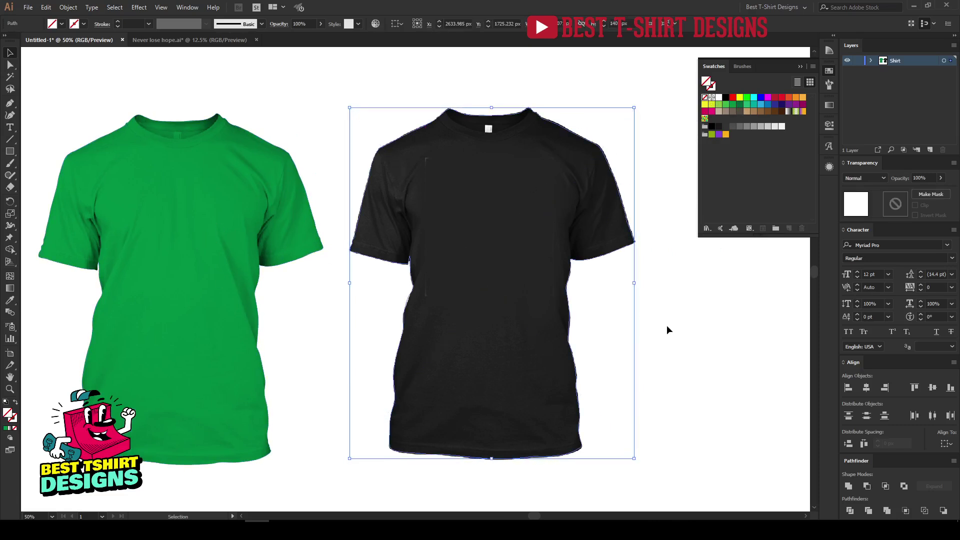
click(61, 24)
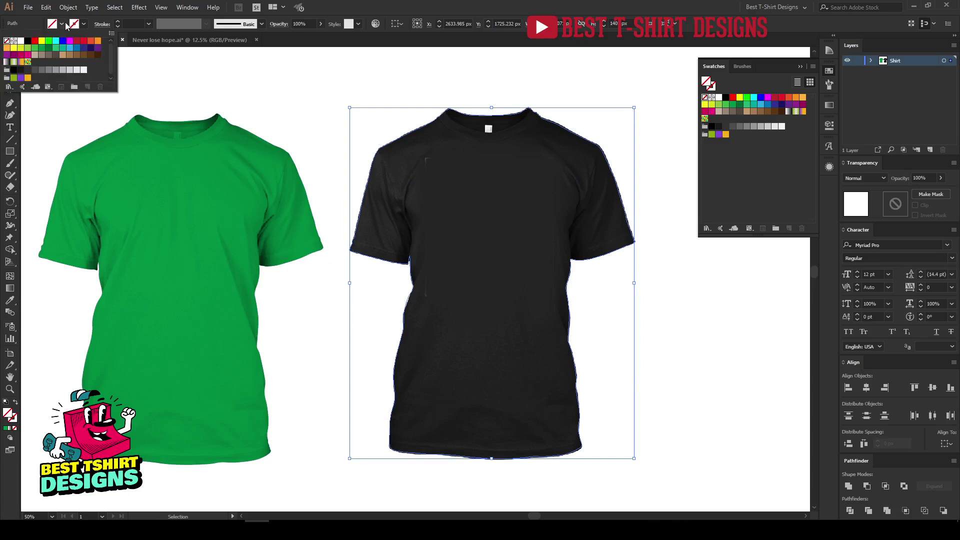
click(43, 42)
click(710, 329)
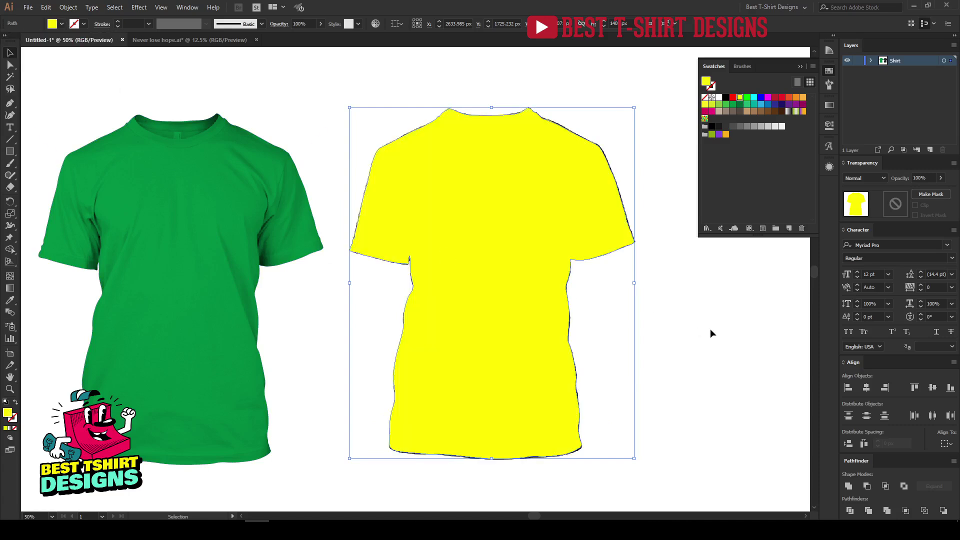
key(Right)
key(Right)
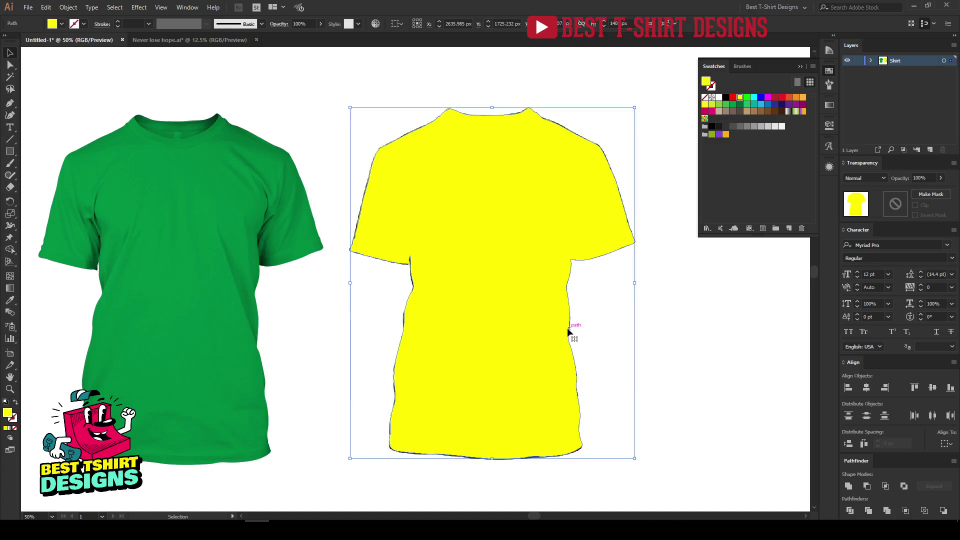
key(Left)
key(Left)
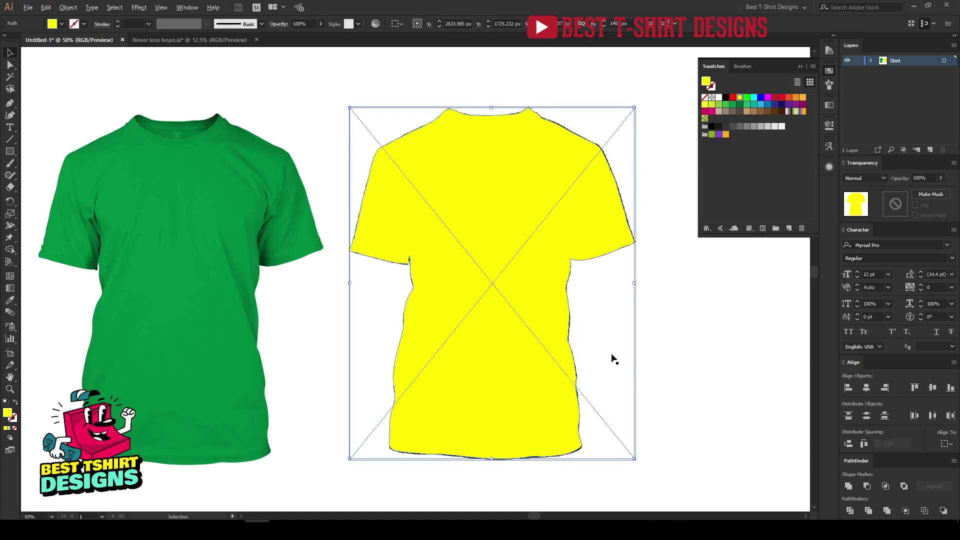
scroll(611, 360, up, 3)
scroll(555, 305, down, 4)
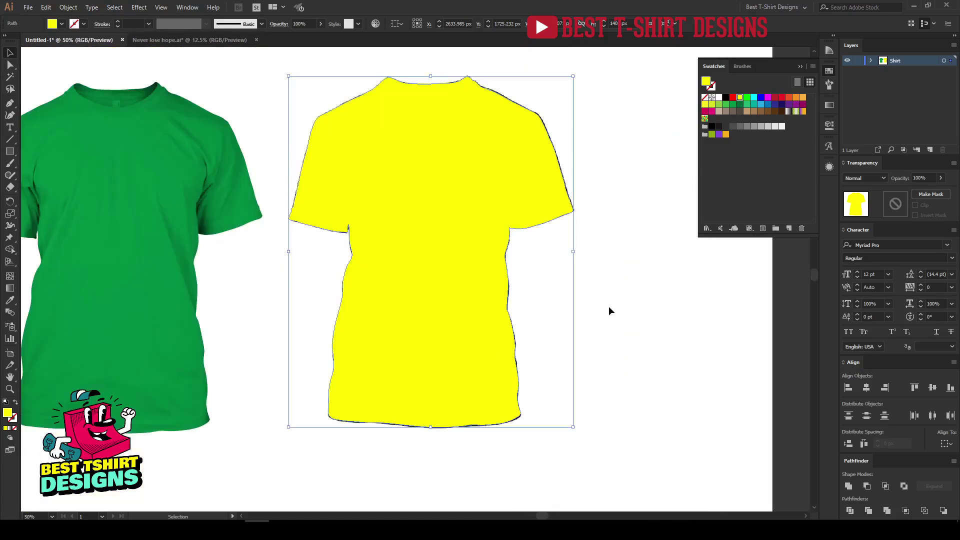
Try clipping the shirt photo to the outline, undo the mask, and fill the outline black.
click(608, 311)
click(437, 304)
key(a)
key(v)
drag(622, 373, 419, 247)
right_click(420, 249)
click(460, 319)
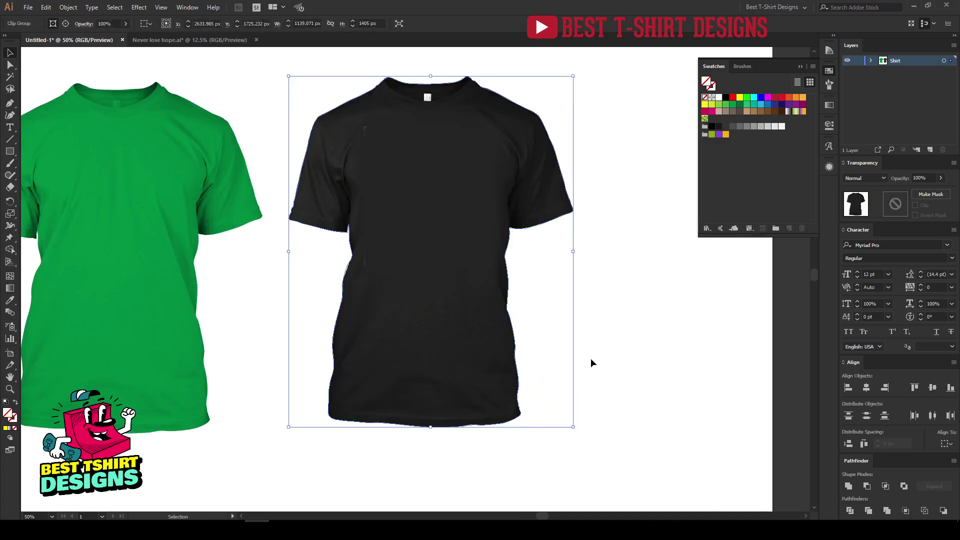
key(ctrl+z)
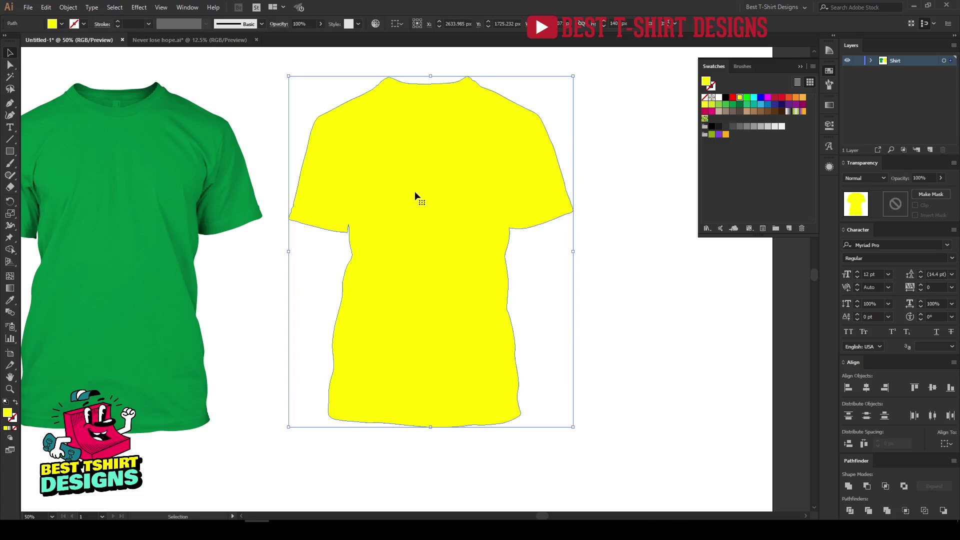
click(726, 97)
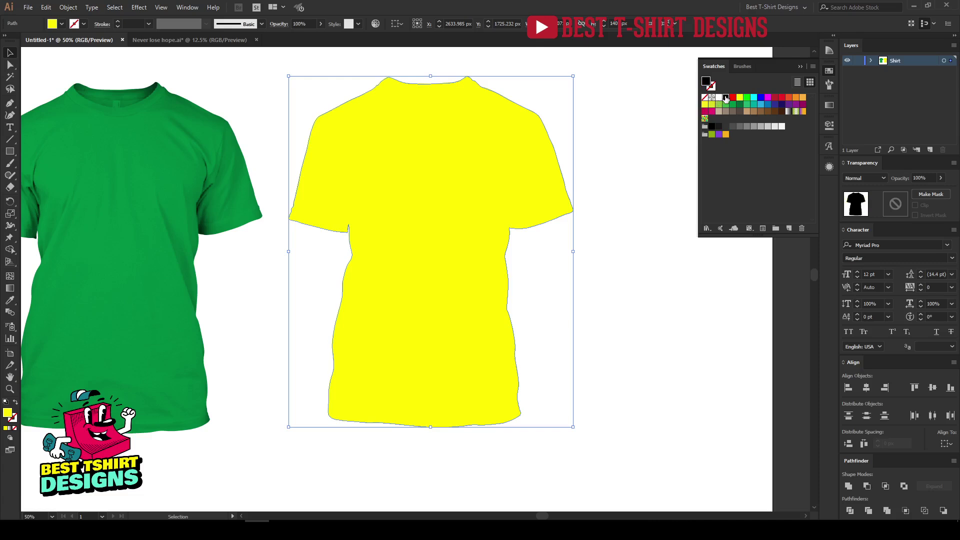
Try Screen, Overlay, Soft Light, Hard Light and Lighten blending on the silhouette, settling on Screen.
click(861, 181)
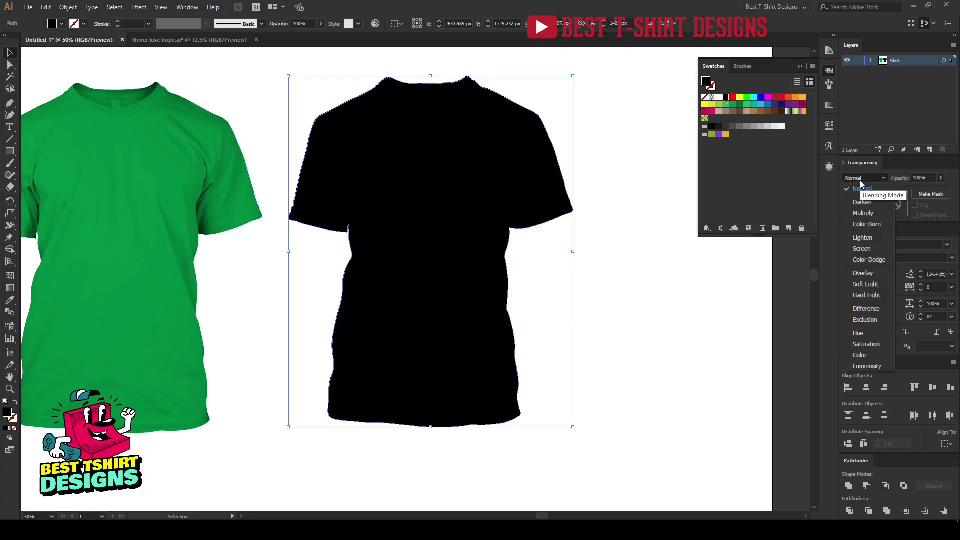
click(864, 247)
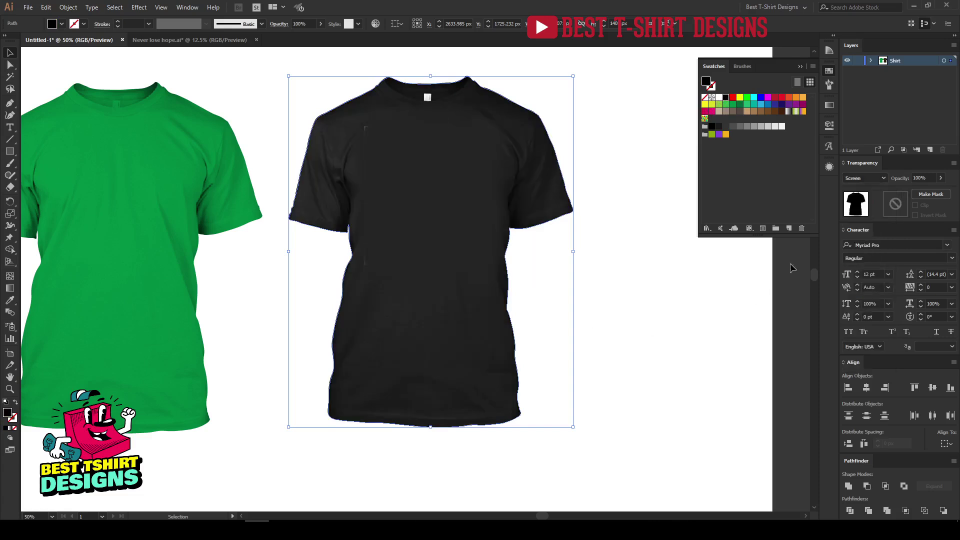
click(859, 179)
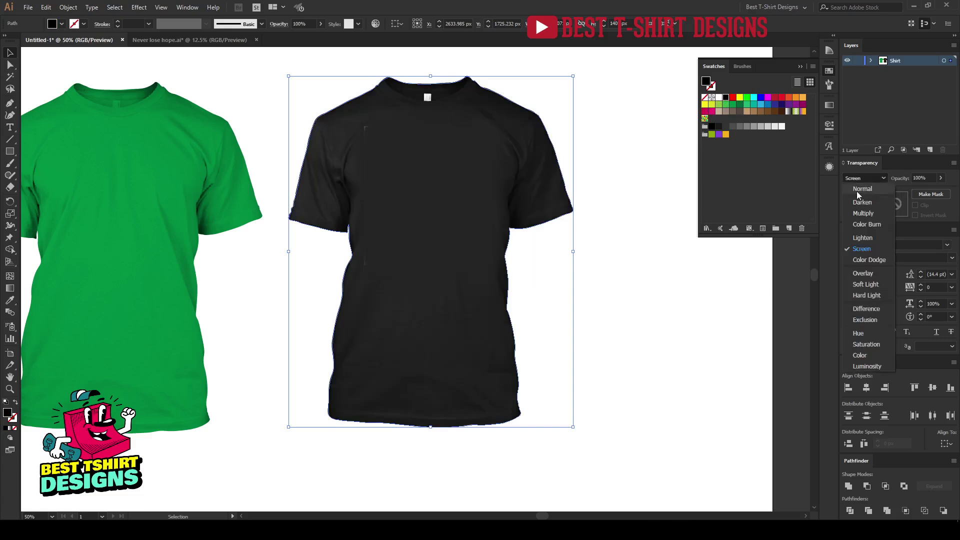
click(863, 273)
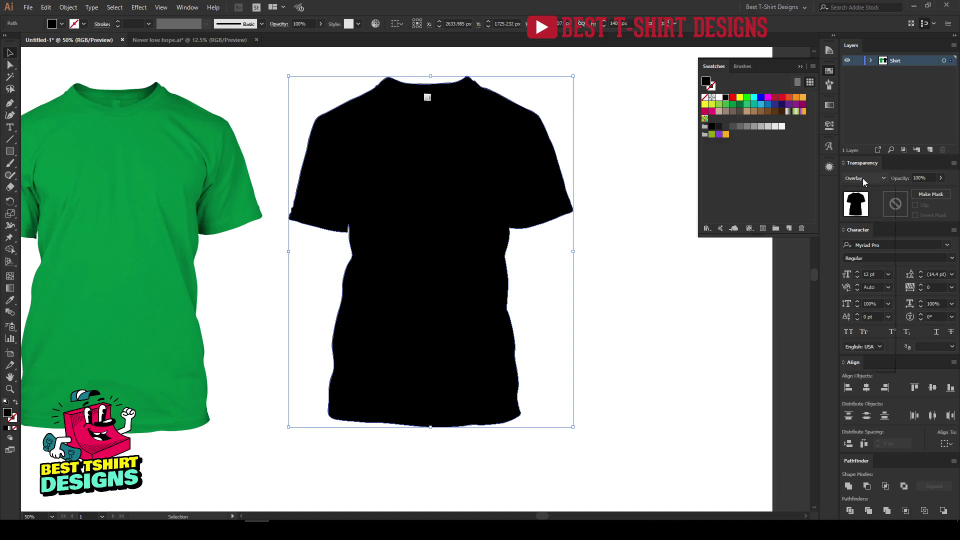
click(863, 178)
click(868, 283)
click(861, 178)
click(871, 295)
click(859, 178)
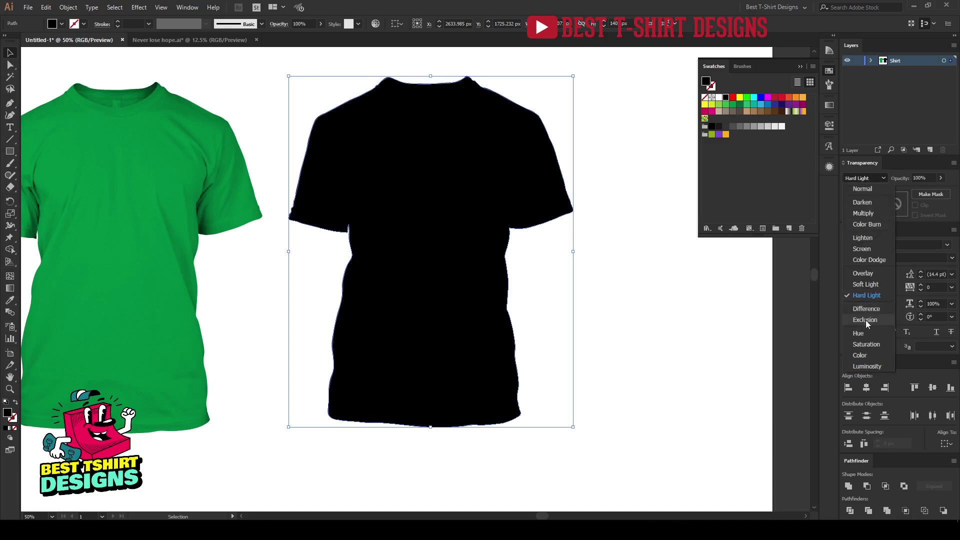
click(865, 238)
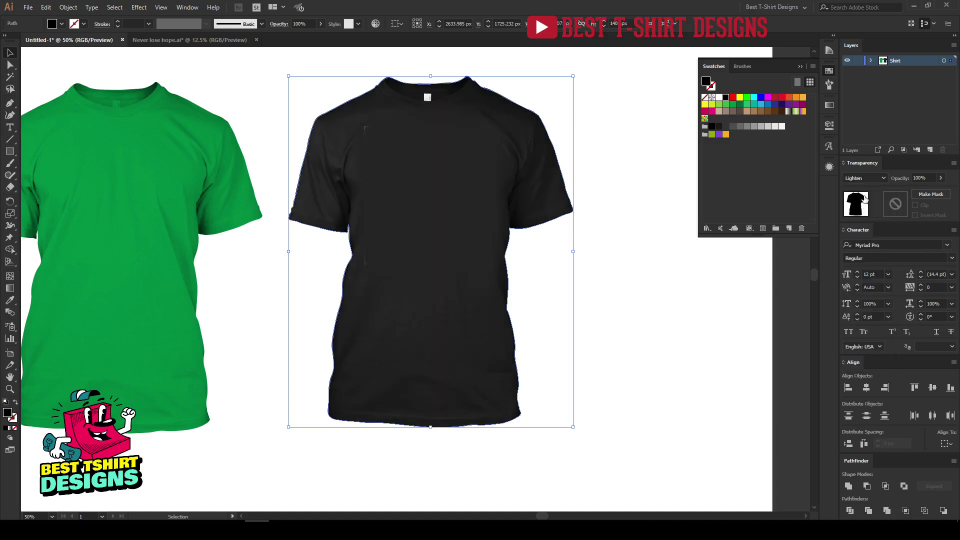
click(861, 179)
click(874, 253)
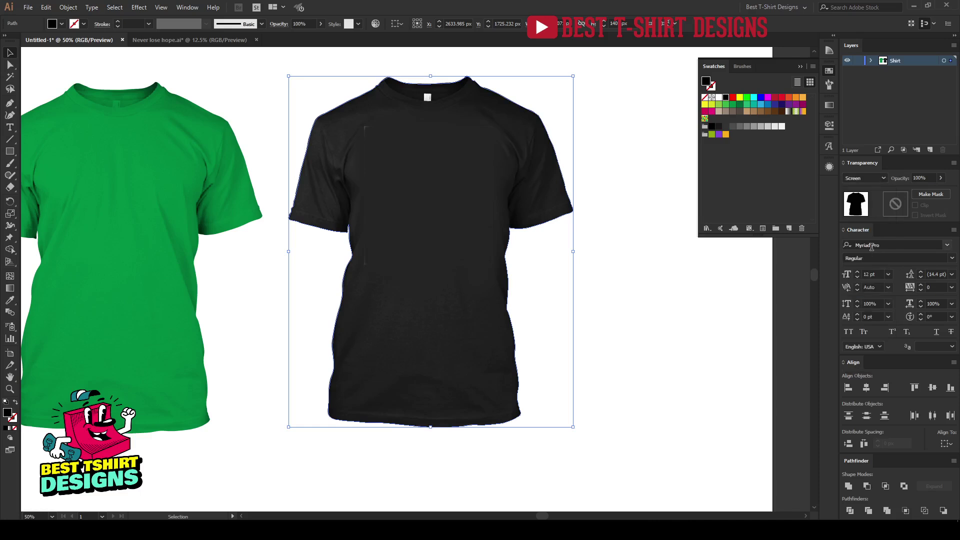
click(709, 293)
scroll(626, 316, left, 4)
scroll(626, 316, up, 1)
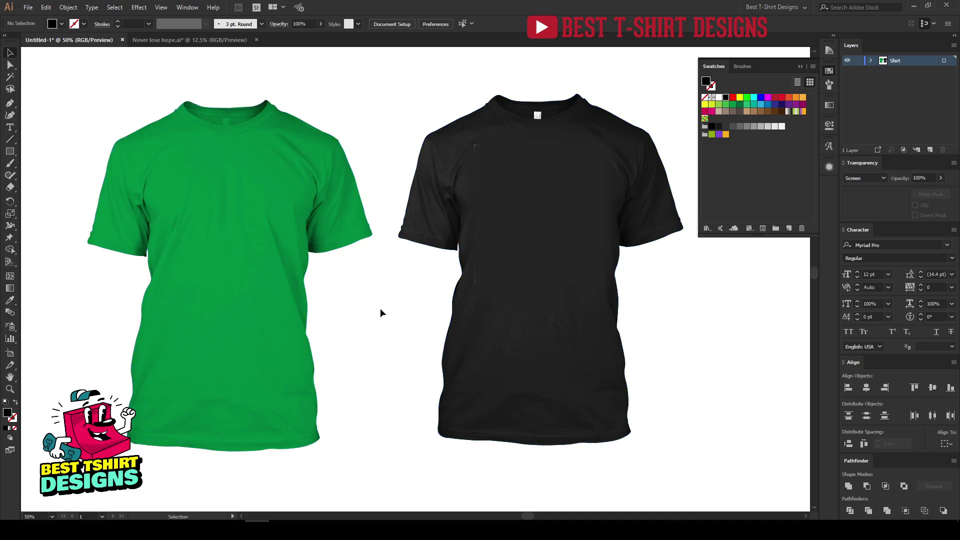
scroll(539, 283, down, 1)
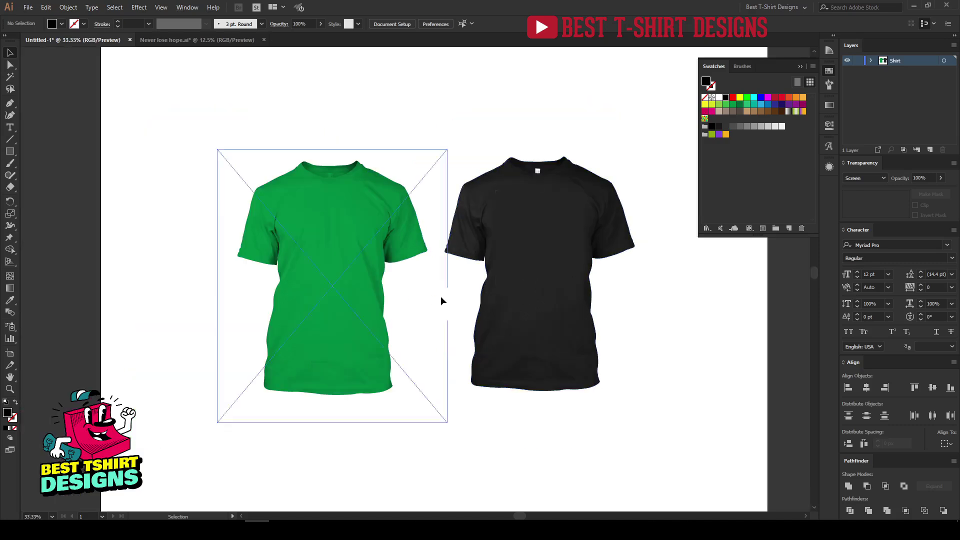
scroll(457, 317, up, 1)
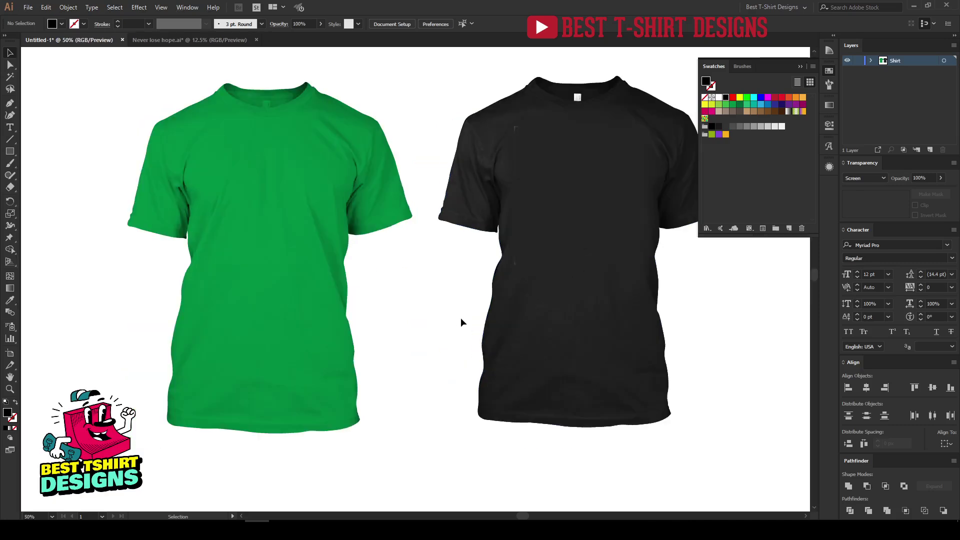
click(828, 73)
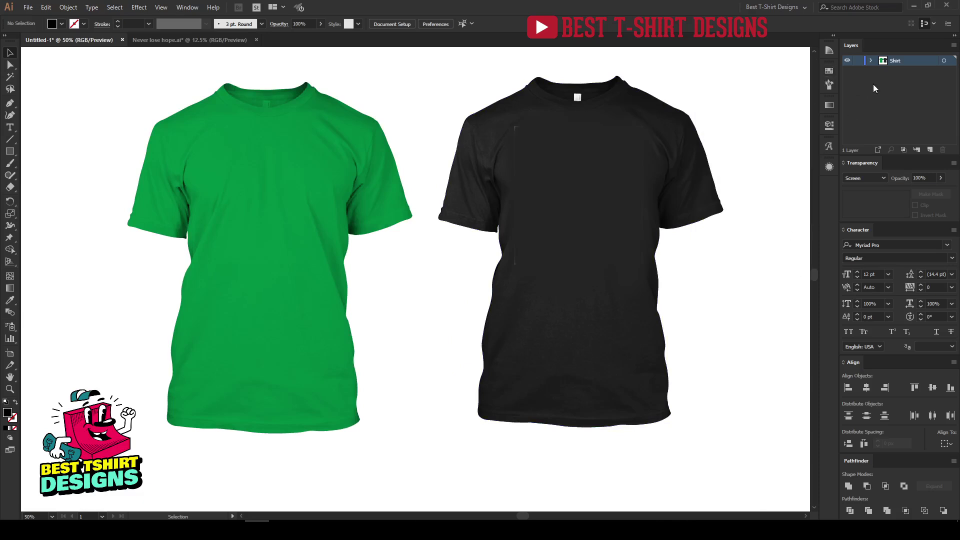
click(871, 61)
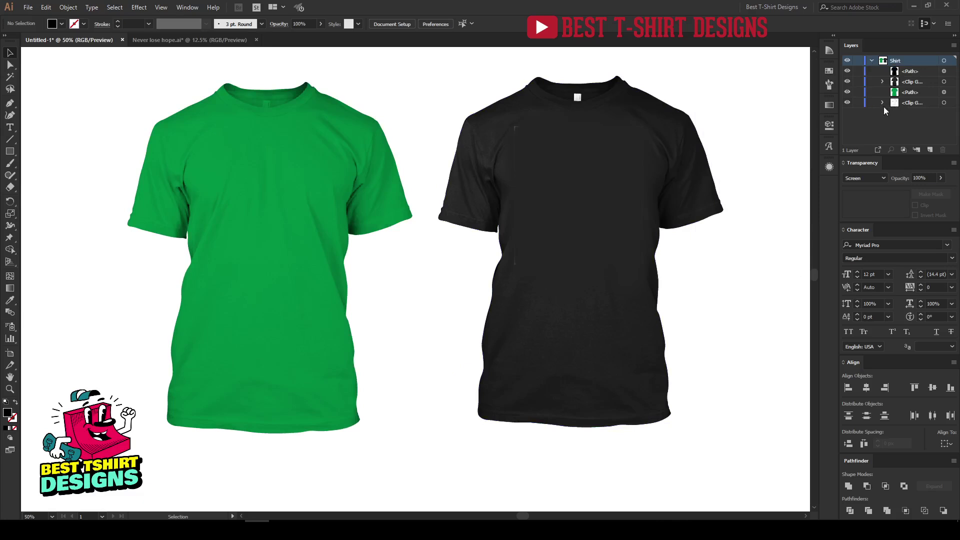
click(944, 102)
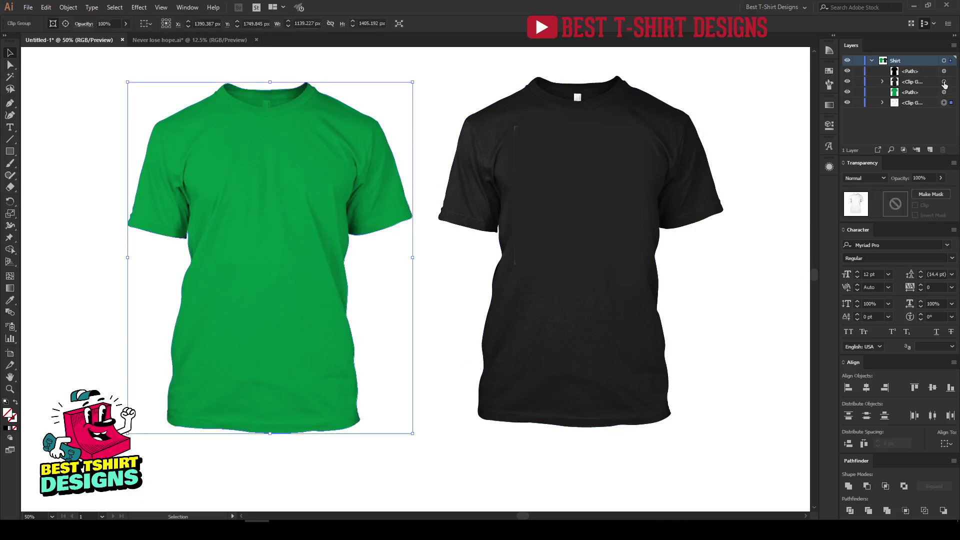
click(944, 81)
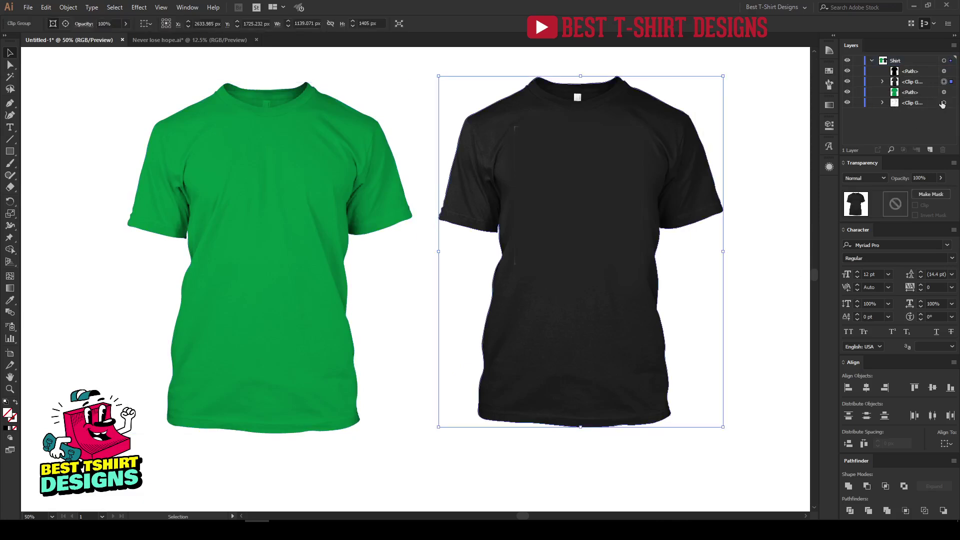
click(944, 102)
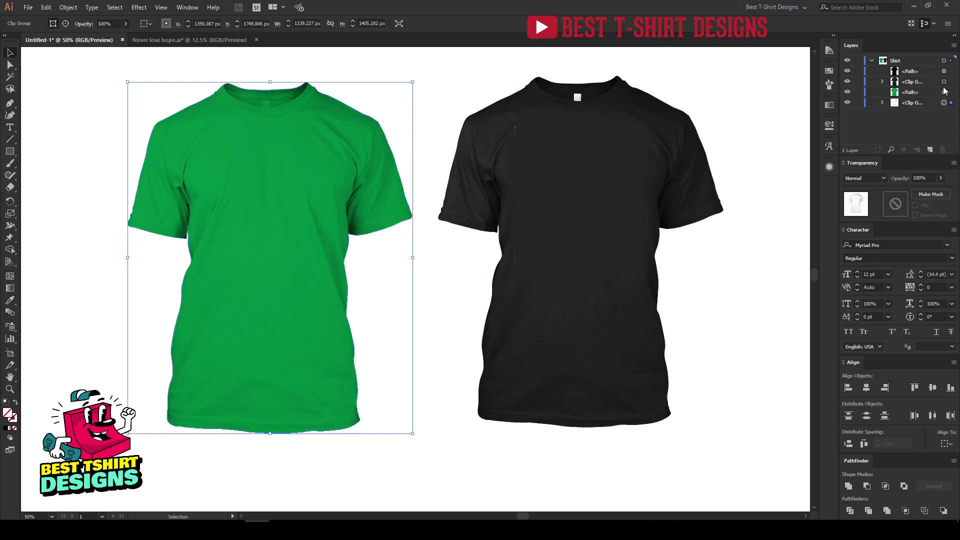
click(944, 81)
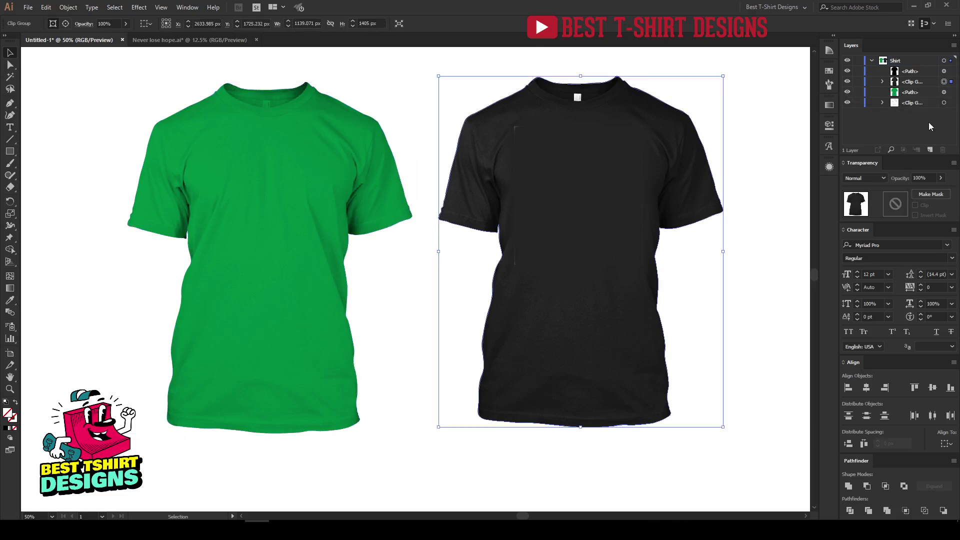
click(944, 92)
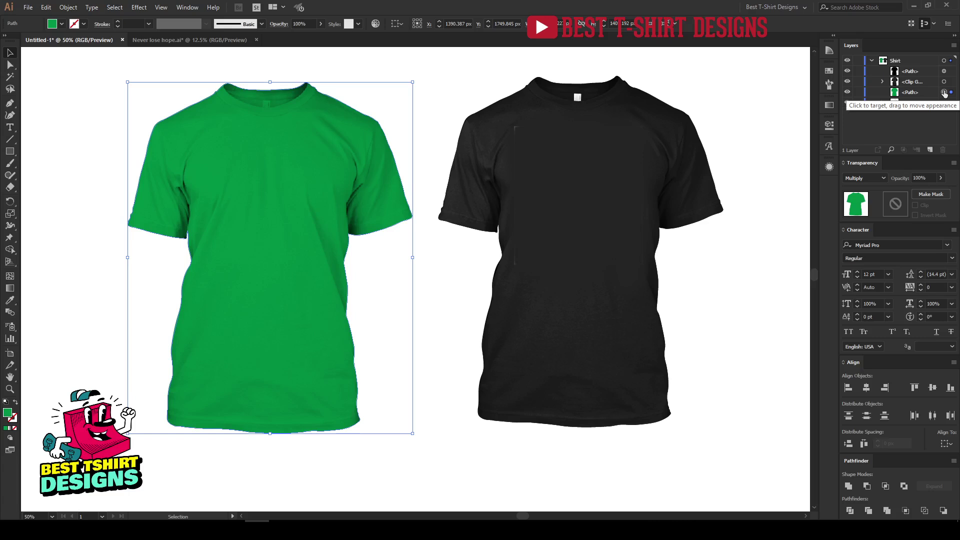
click(944, 71)
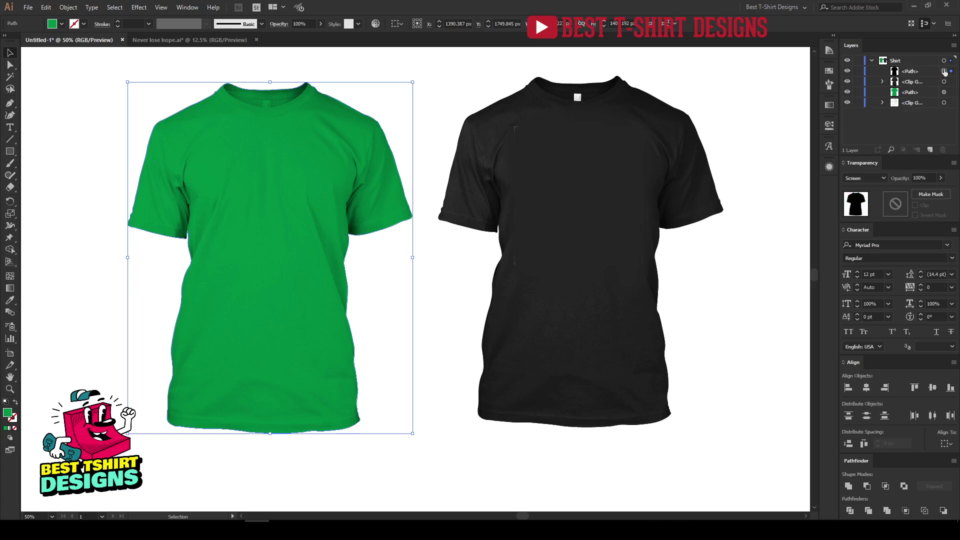
click(785, 244)
Copy the lettering from Never lose hope.ai and paste it into Untitled-1.
click(143, 41)
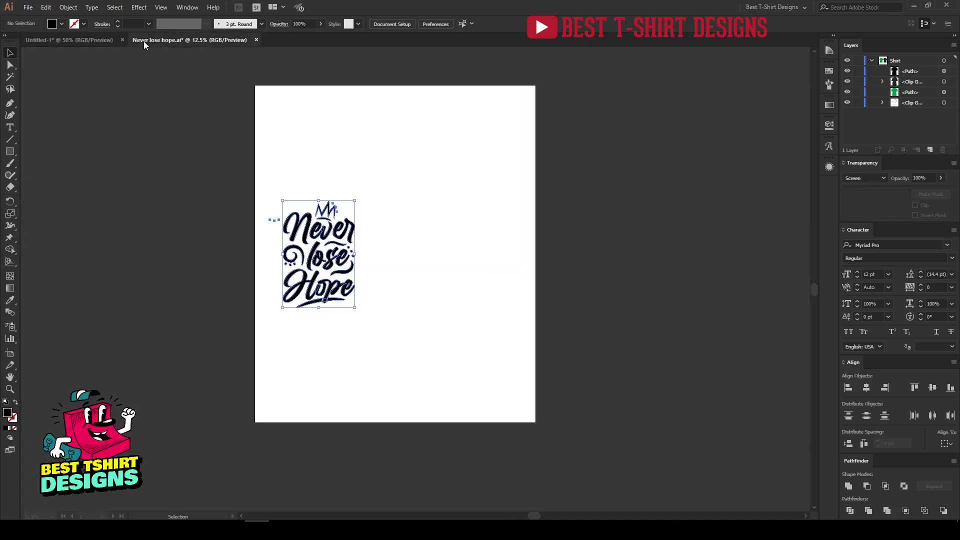
click(400, 266)
drag(416, 320, 114, 145)
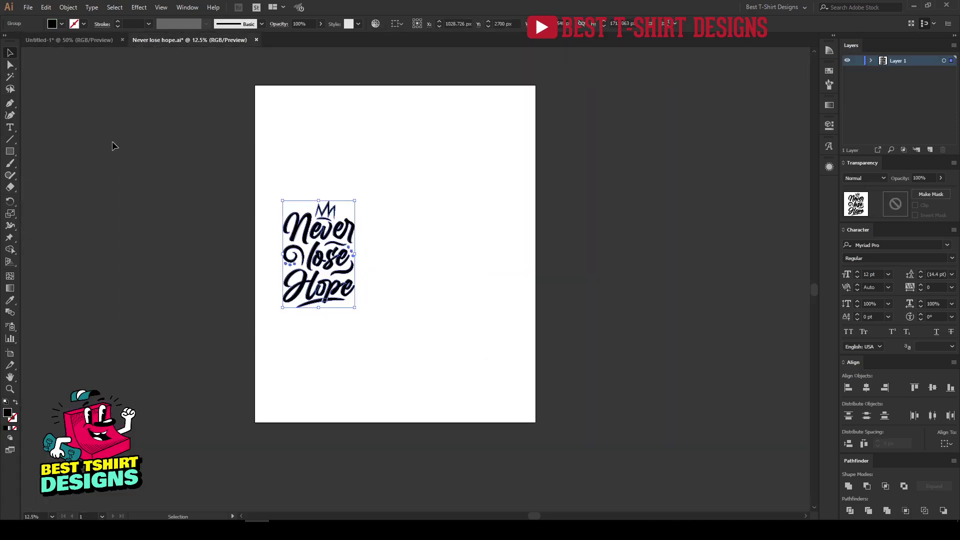
key(a)
click(106, 147)
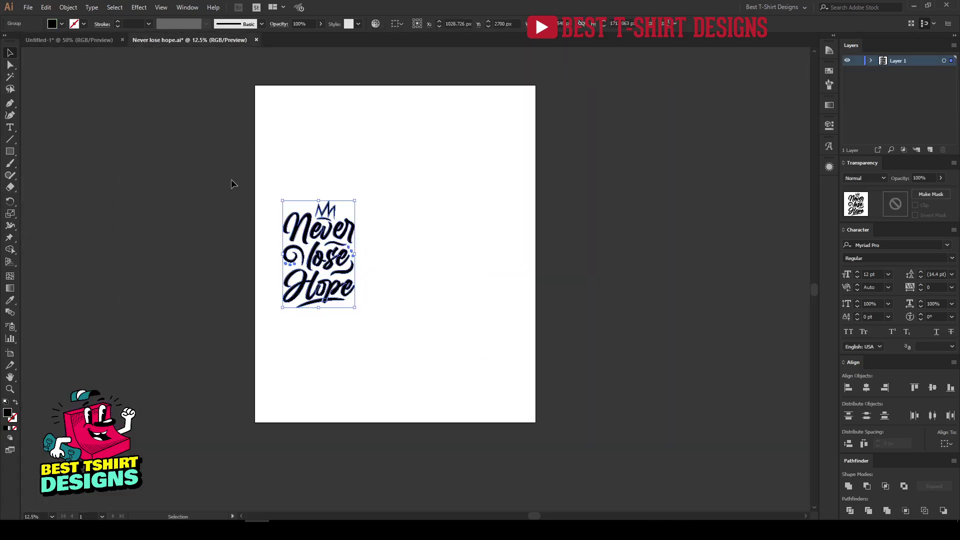
click(91, 42)
key(ctrl+v)
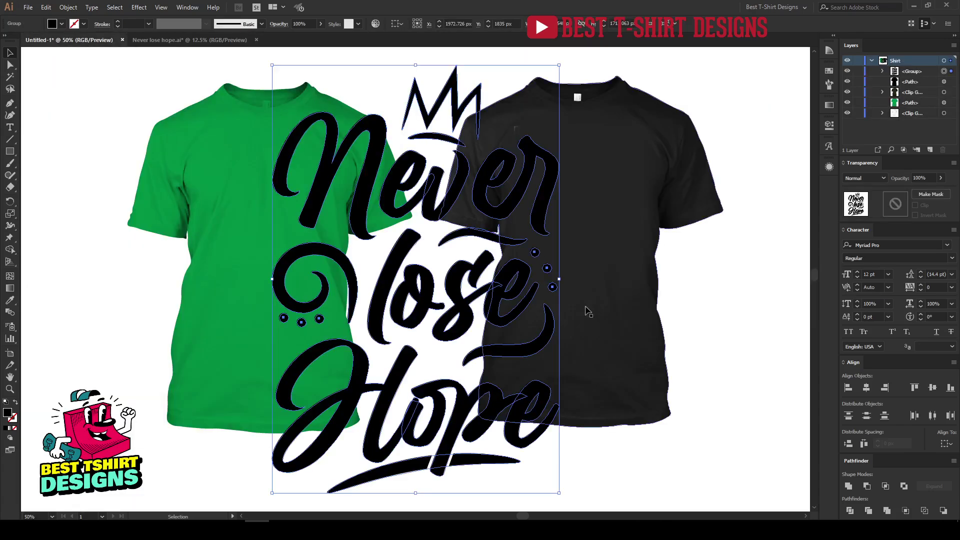
Scale the lettering to fit the green shirt's chest and nudge it down.
drag(560, 279, 300, 253)
key(shift+Down)
key(shift+Down)
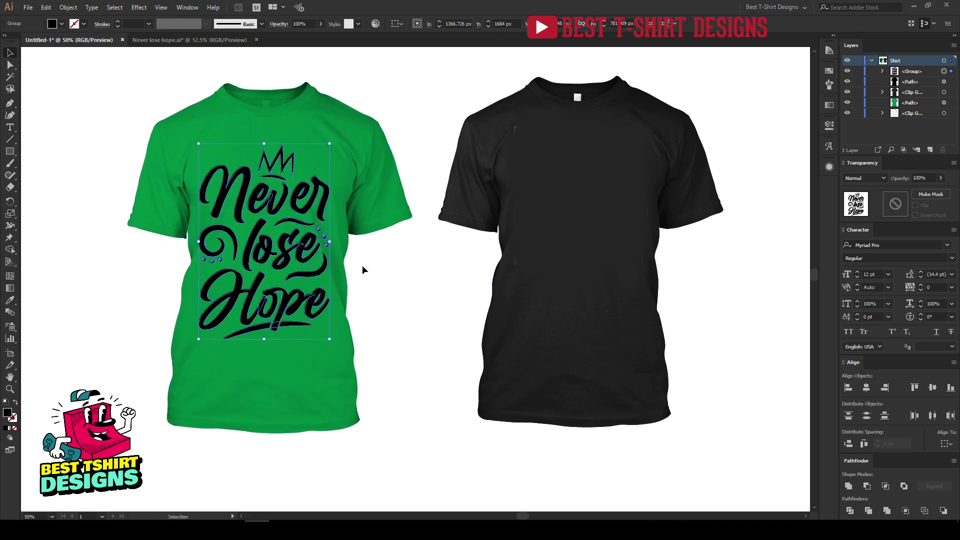
click(391, 289)
click(311, 300)
Set the lettering's blending mode to Overlay, after trying Lighten.
click(856, 179)
click(869, 237)
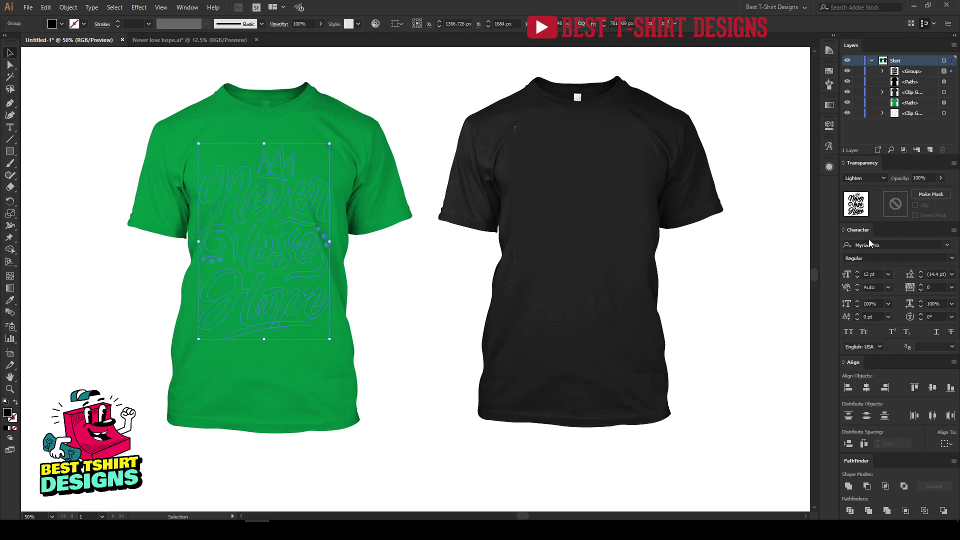
click(861, 180)
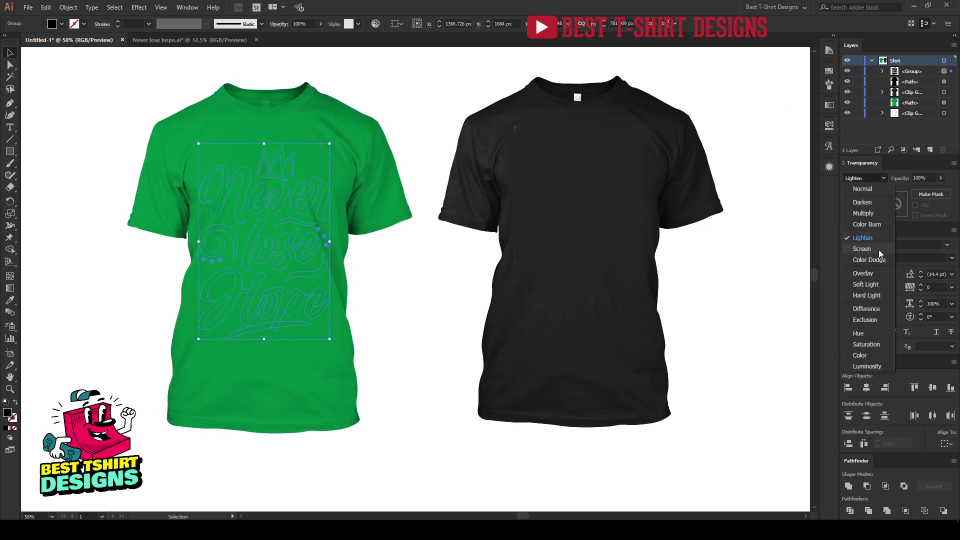
click(870, 274)
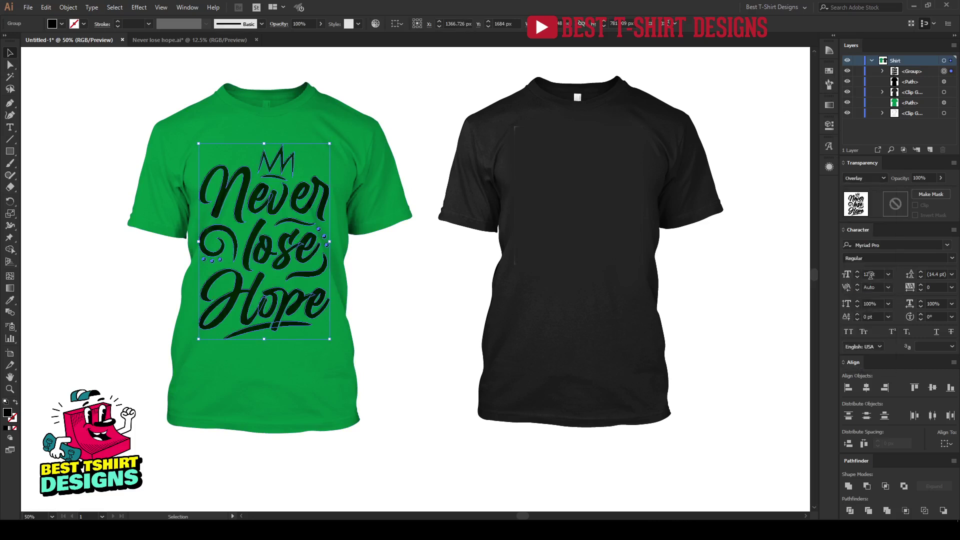
click(757, 282)
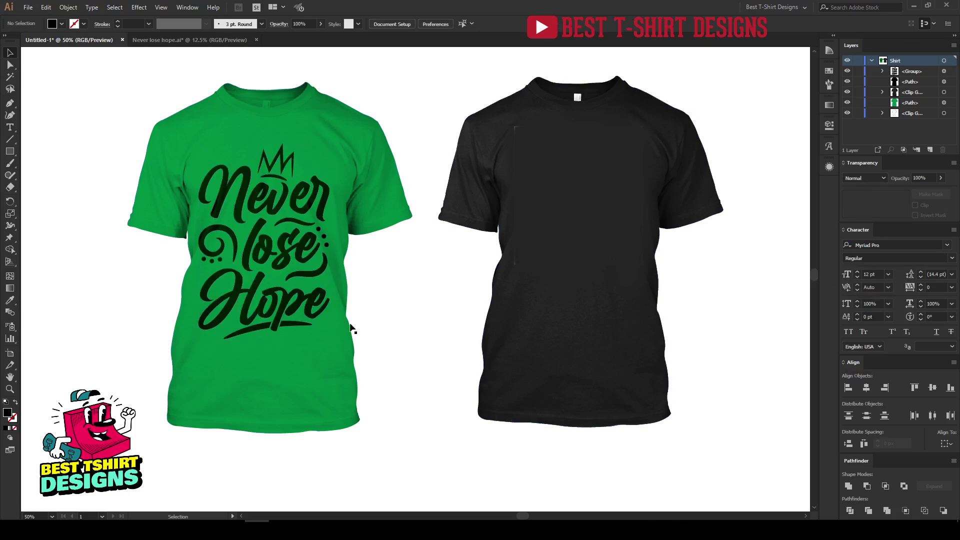
Lower the lettering's opacity to 80%.
click(317, 301)
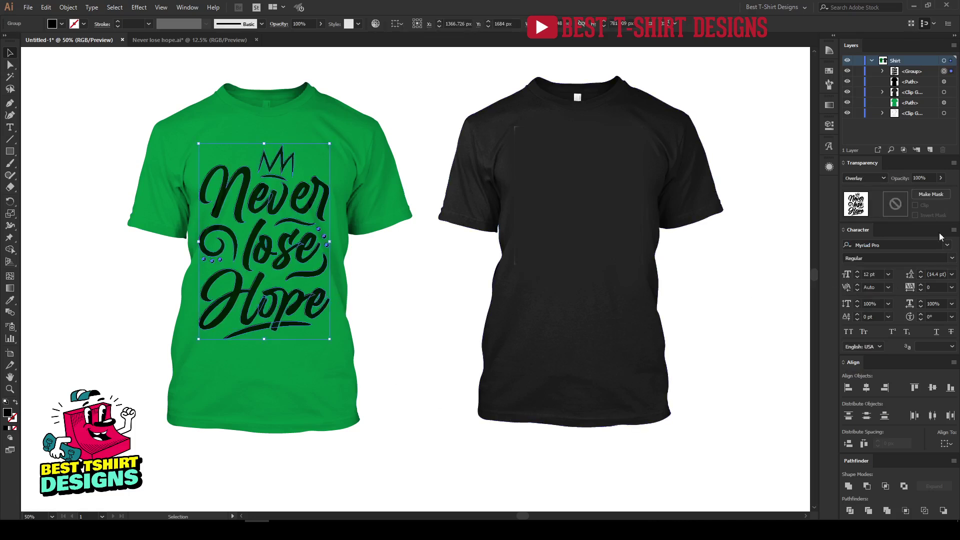
click(923, 176)
text(80)
key(Return)
click(780, 300)
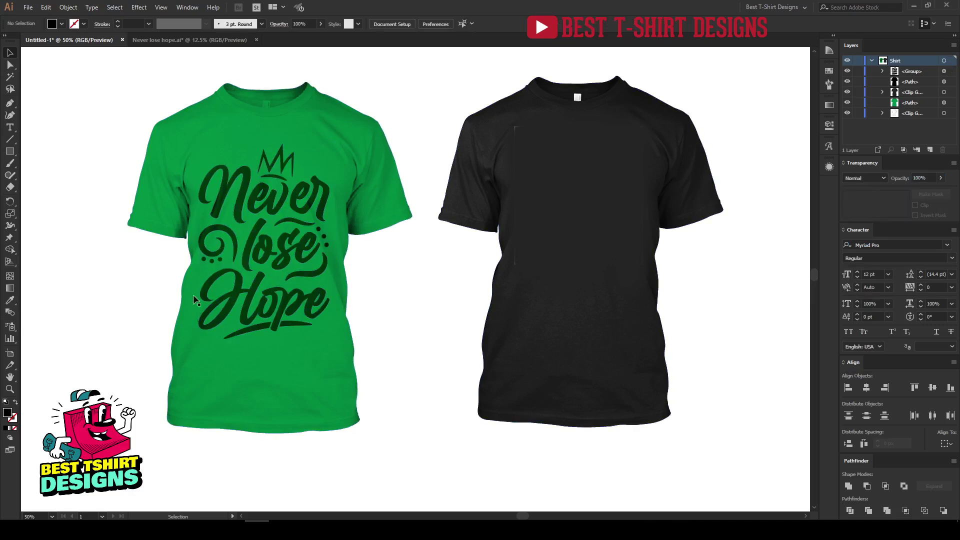
Recolour the shirt path from yellow to bright green using the Swatches.
click(319, 148)
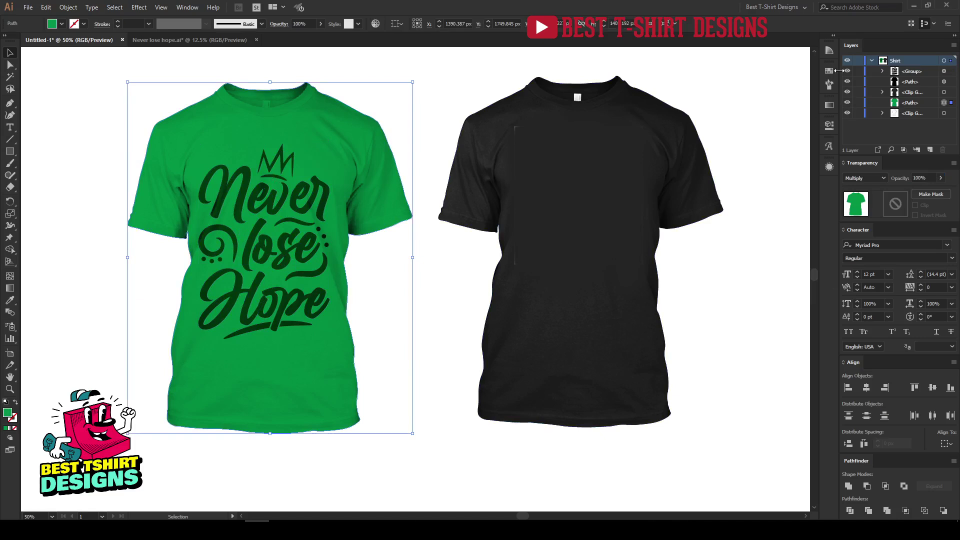
click(829, 71)
click(740, 98)
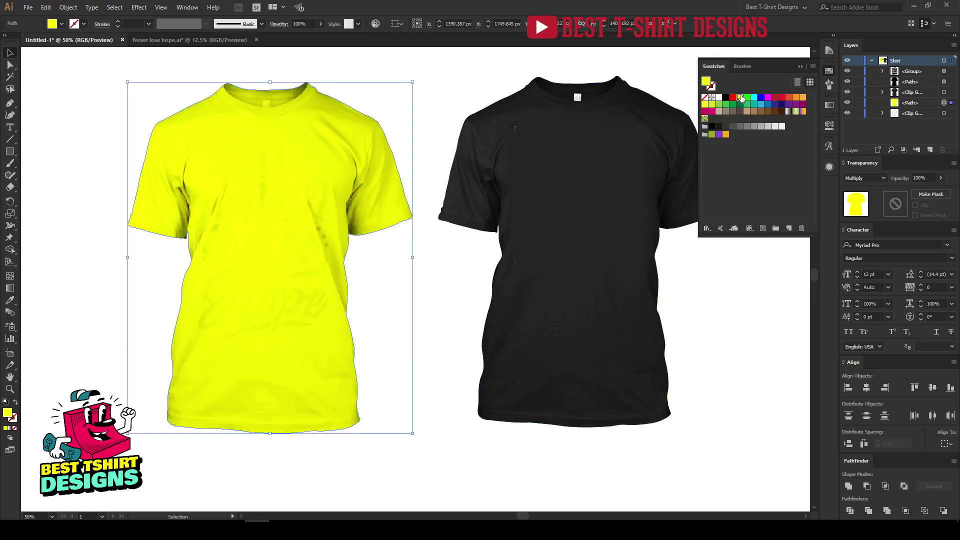
click(746, 97)
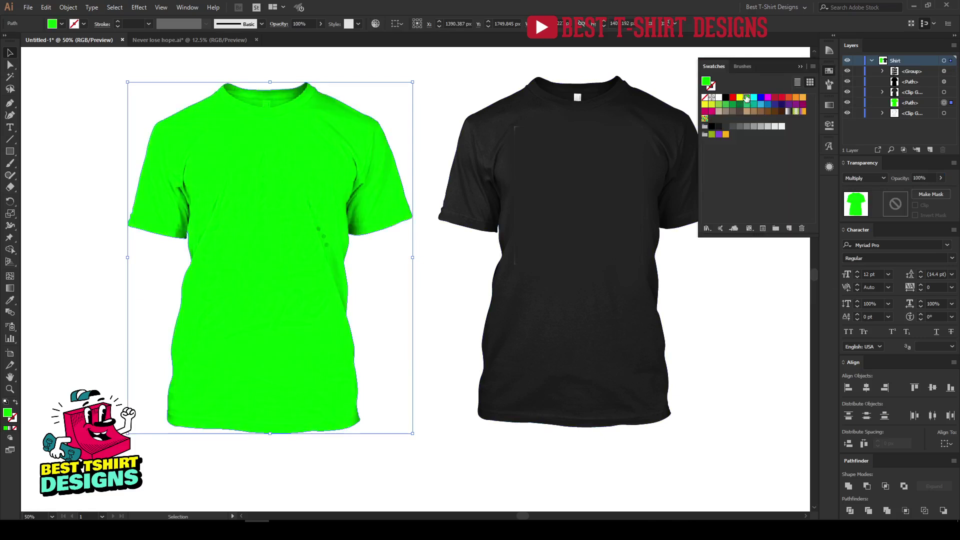
Try Lighten, Screen and Multiply blend modes on the lettering group.
click(302, 315)
click(864, 178)
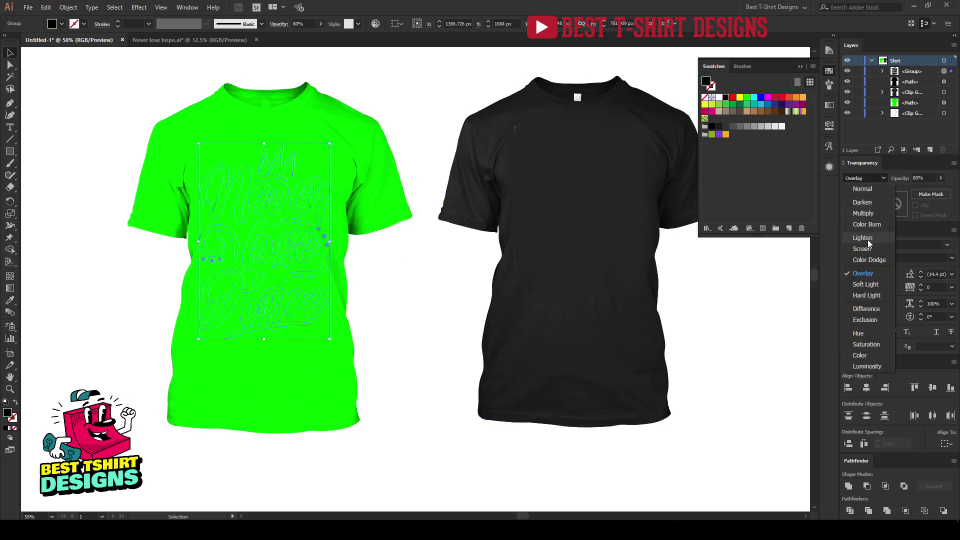
click(868, 239)
click(865, 178)
click(864, 177)
click(863, 176)
click(868, 249)
click(860, 179)
click(869, 218)
click(665, 461)
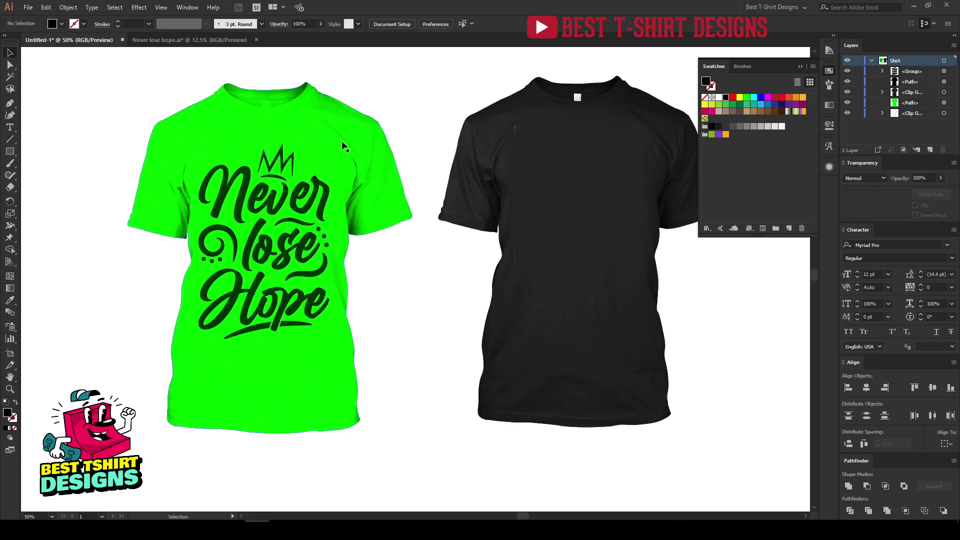
Set the lettering back to Normal blending.
click(254, 288)
click(869, 179)
click(869, 189)
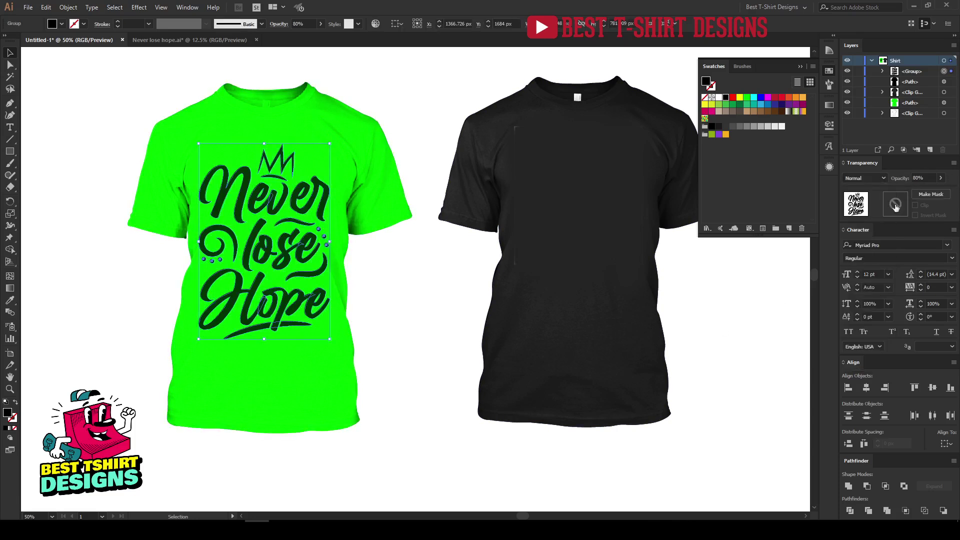
click(481, 441)
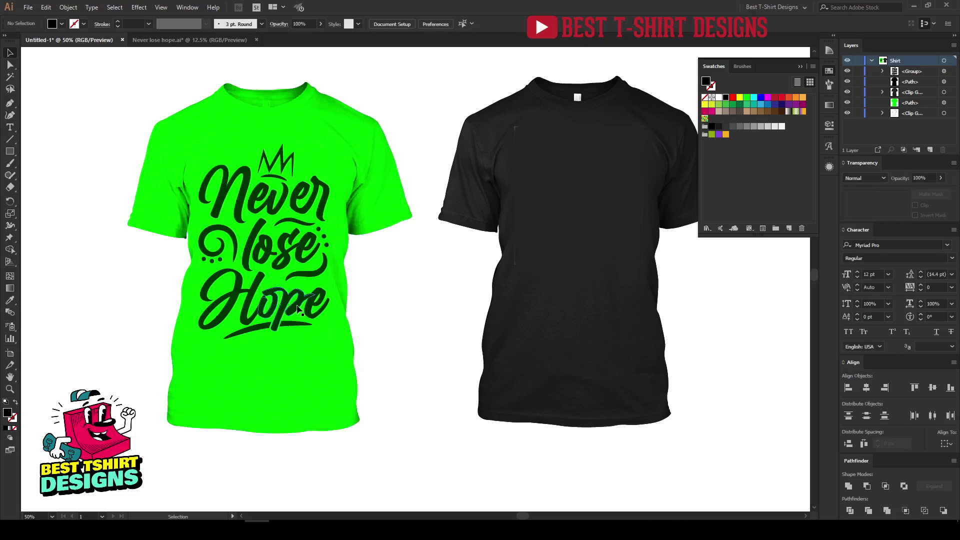
Duplicate the Never lose Hope lettering onto the black shirt and fill the copy white.
drag(289, 306, 604, 309)
click(719, 97)
click(757, 326)
drag(755, 334, 743, 347)
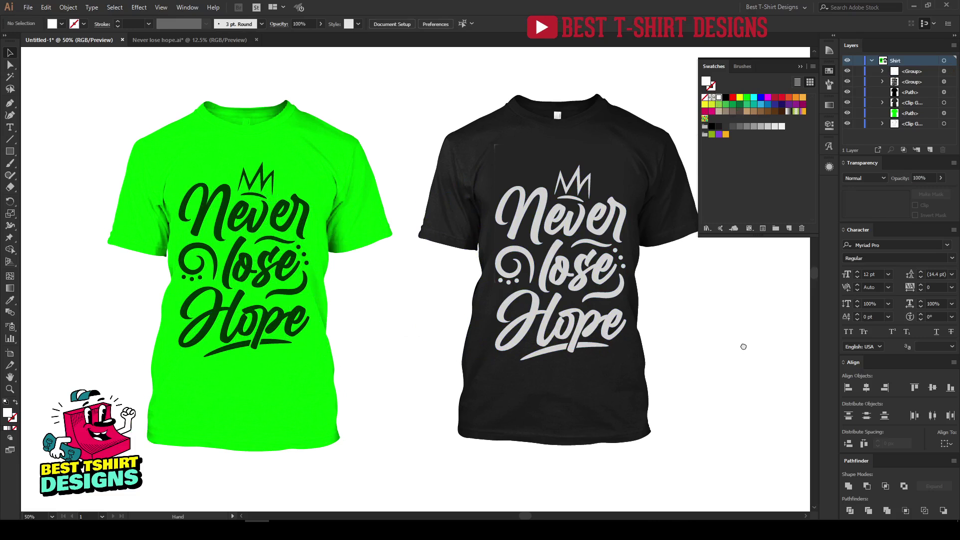
click(830, 71)
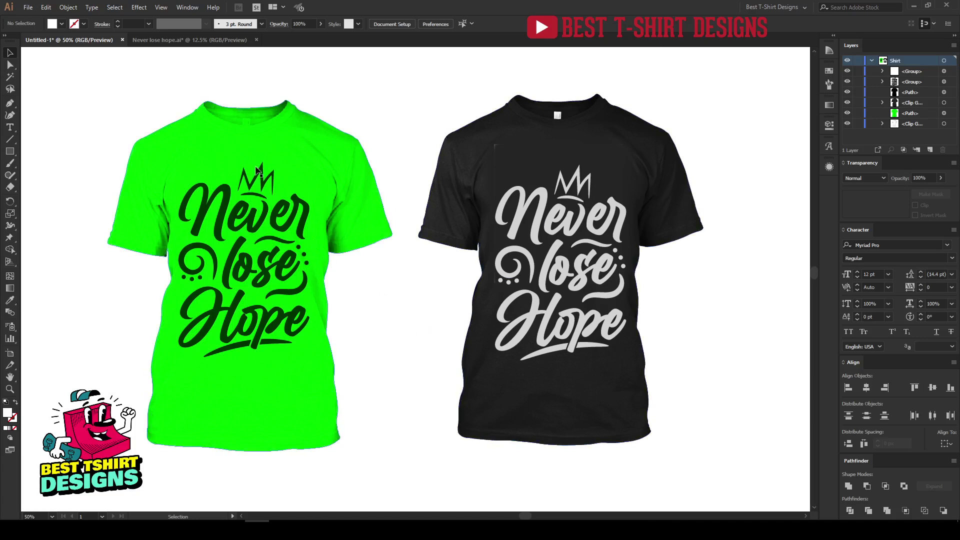
Recolour the green shirt path red.
click(321, 154)
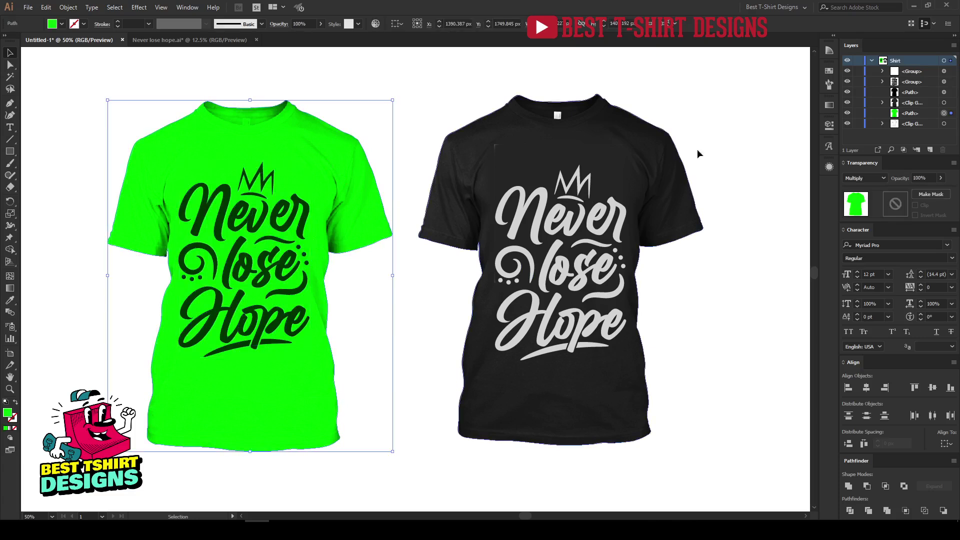
click(829, 71)
click(775, 97)
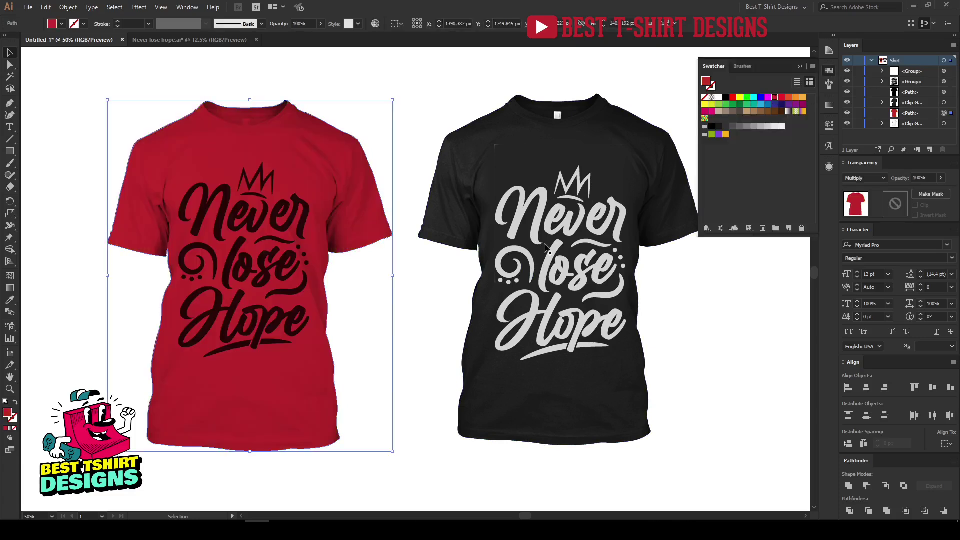
click(394, 328)
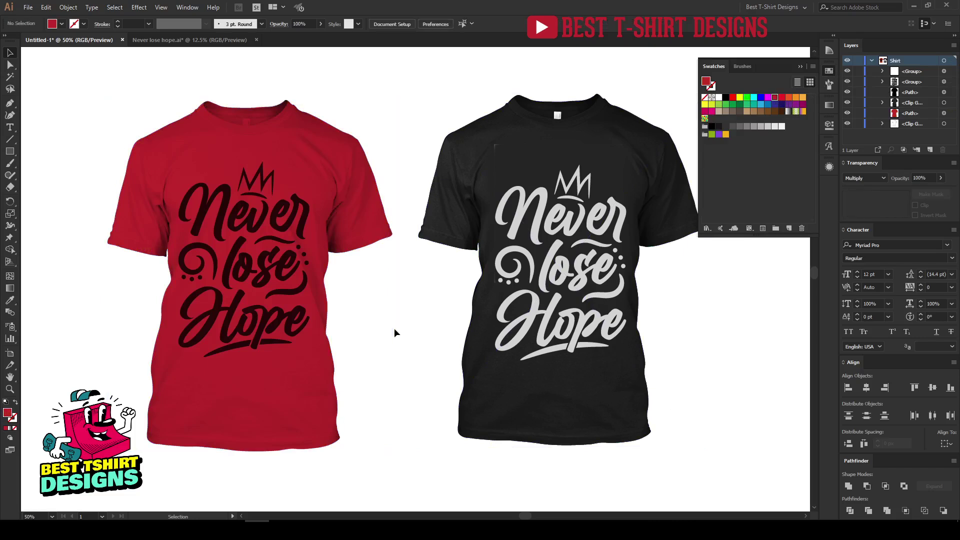
Paste a white copy of the crown and move it onto the red shirt's sleeve.
double_click(263, 178)
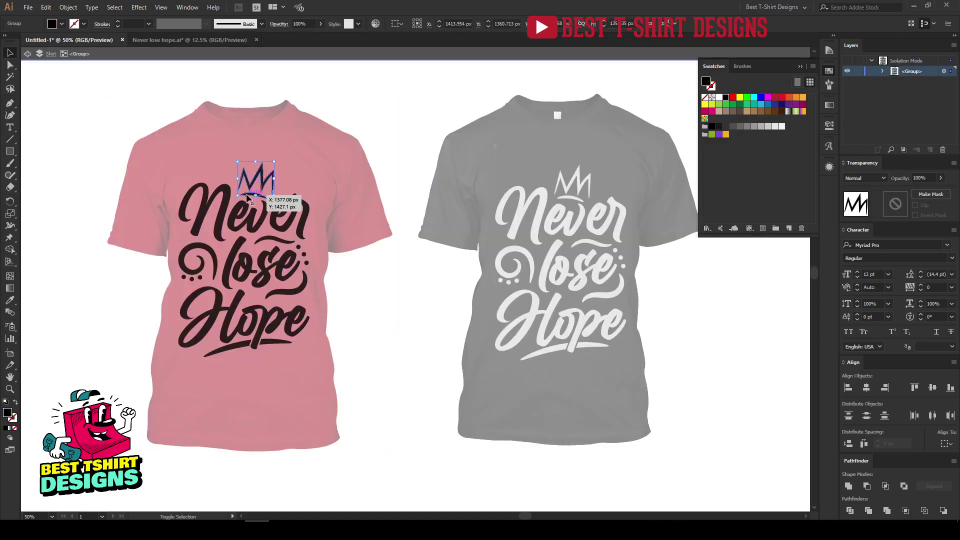
key(a)
click(357, 258)
double_click(380, 253)
key(v)
key(ctrl+v)
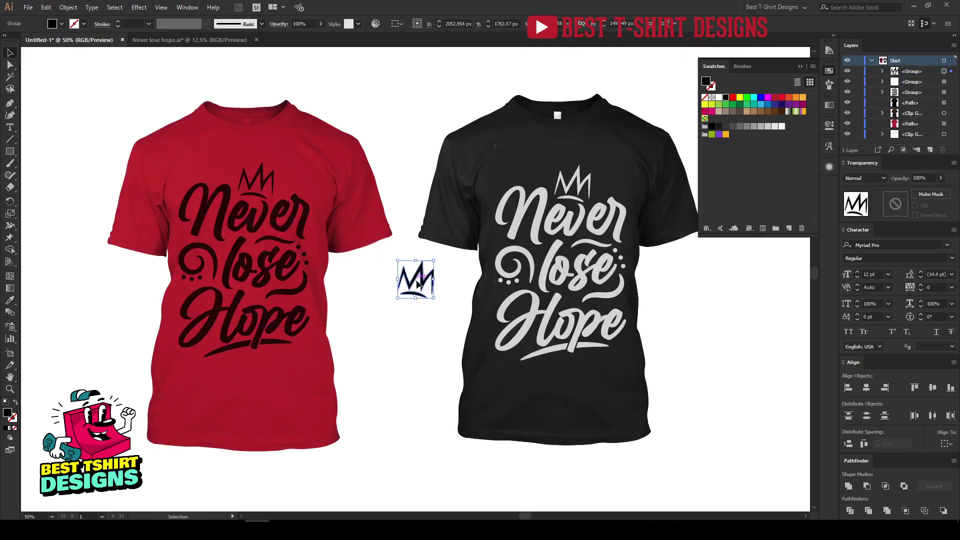
click(719, 98)
drag(423, 278, 400, 161)
scroll(382, 216, up, 3)
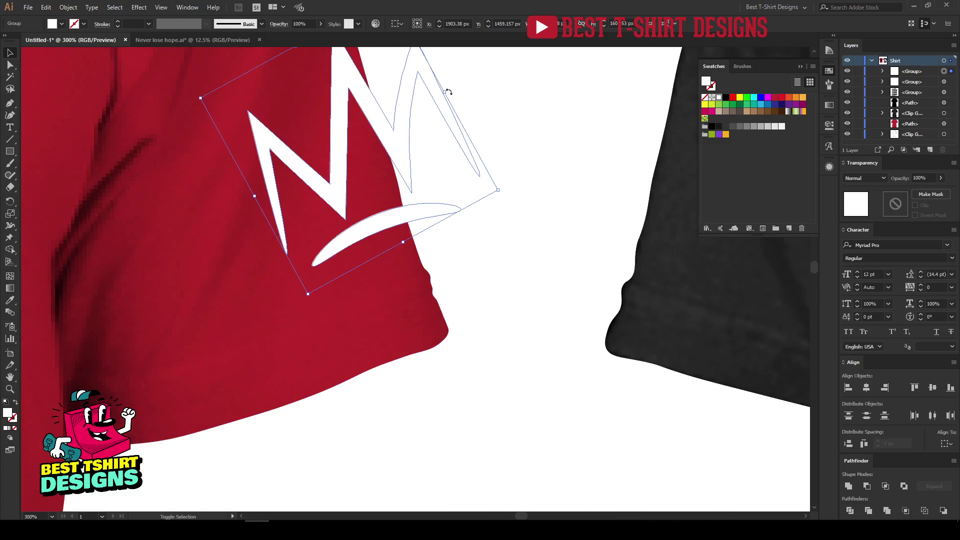
Resize and reposition the white crown copies on the red shirt.
drag(448, 92, 476, 90)
scroll(470, 253, down, 2)
drag(443, 184, 362, 402)
scroll(432, 185, down, 3)
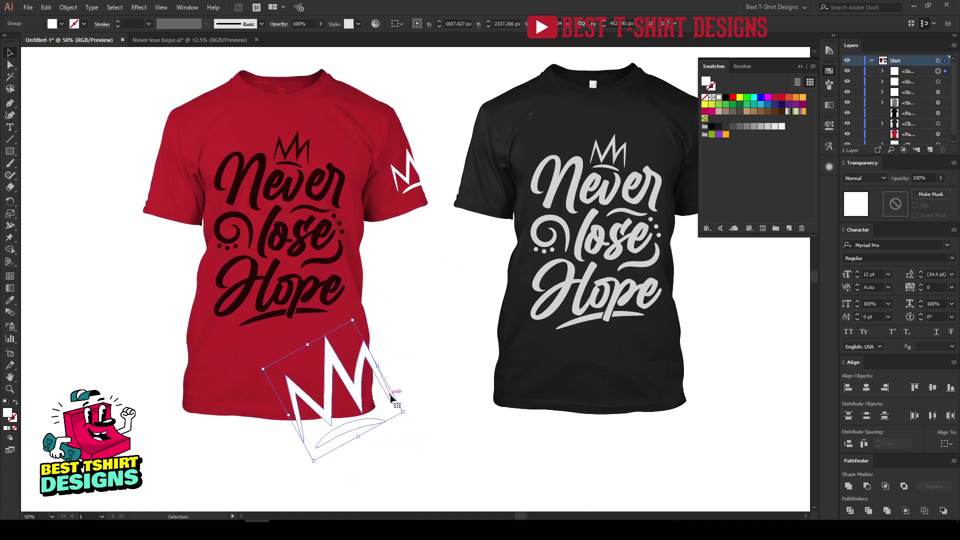
Group the sleeve crown and the hem crown together with Ctrl+G.
click(444, 358)
scroll(391, 256, up, 1)
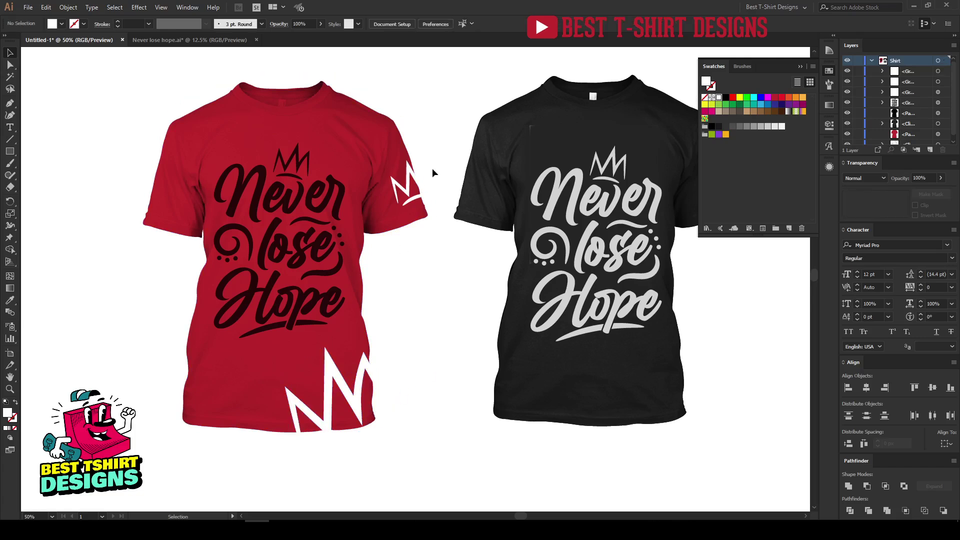
drag(395, 195, 407, 196)
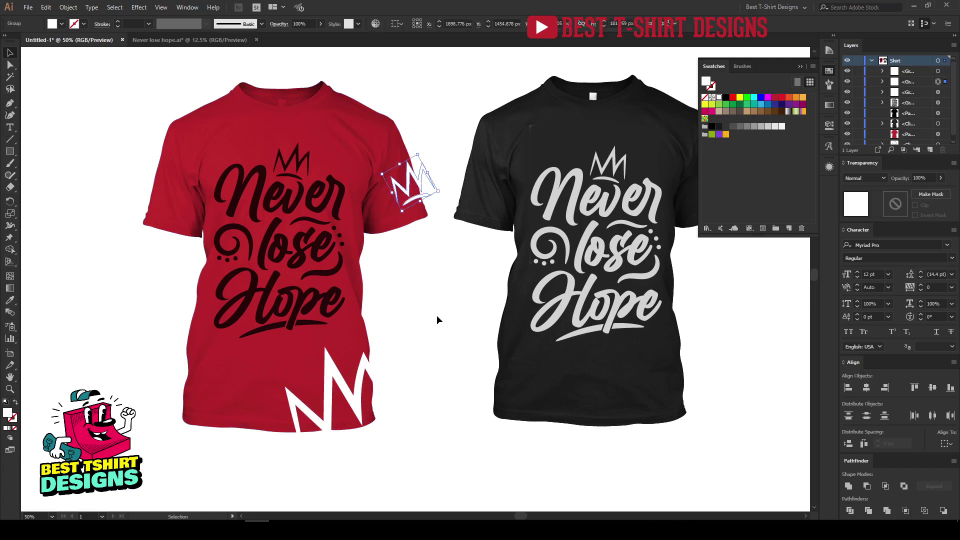
shift+click(364, 384)
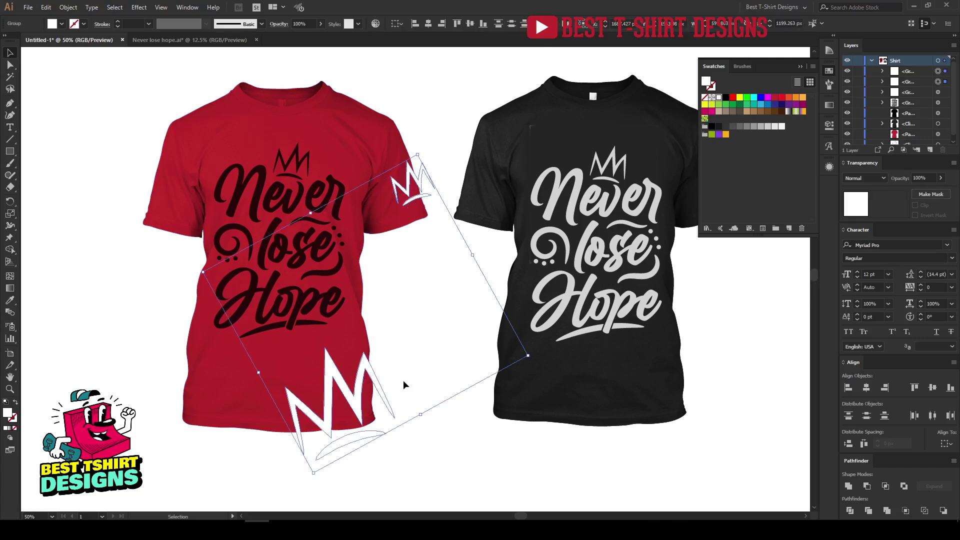
key(ctrl+g)
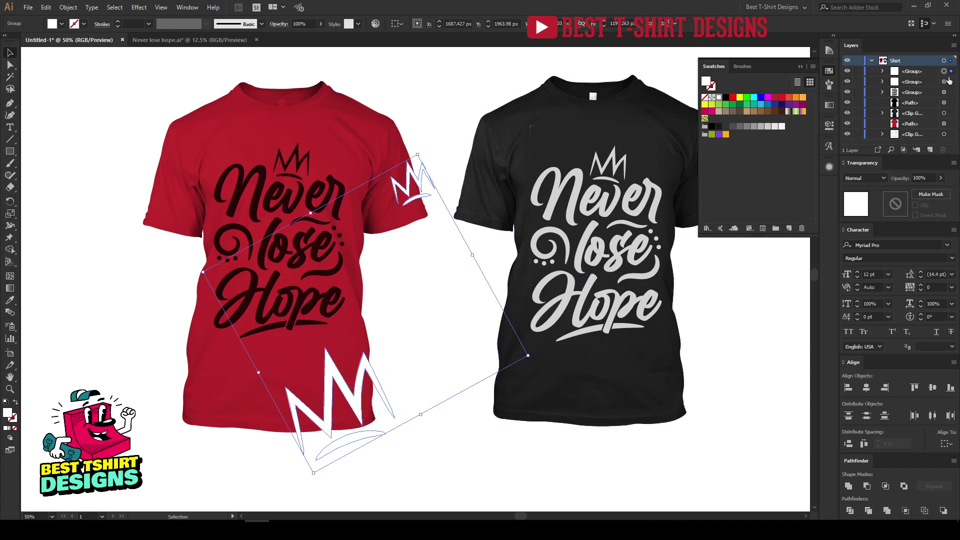
Move the crown group below the shirt path inside the clip group in Layers.
click(918, 73)
drag(915, 73, 893, 128)
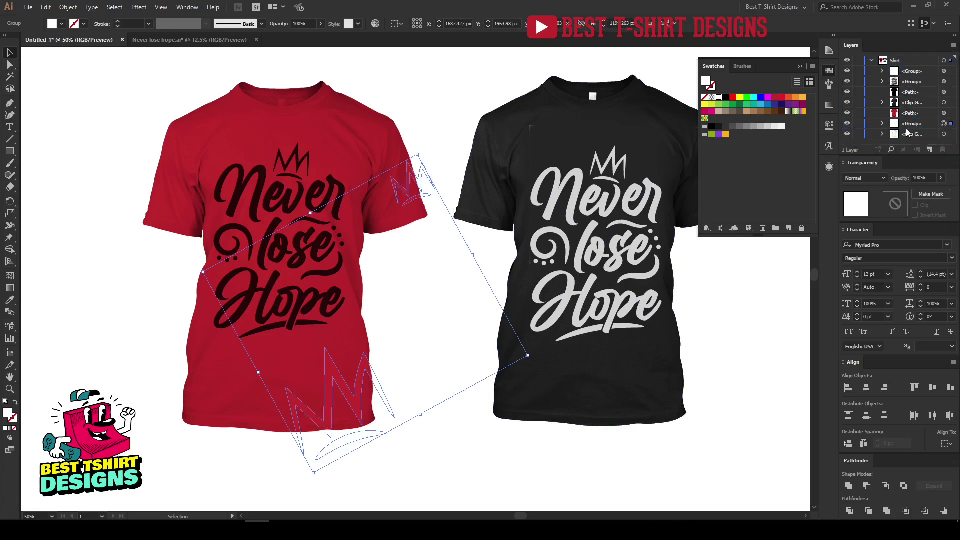
click(883, 134)
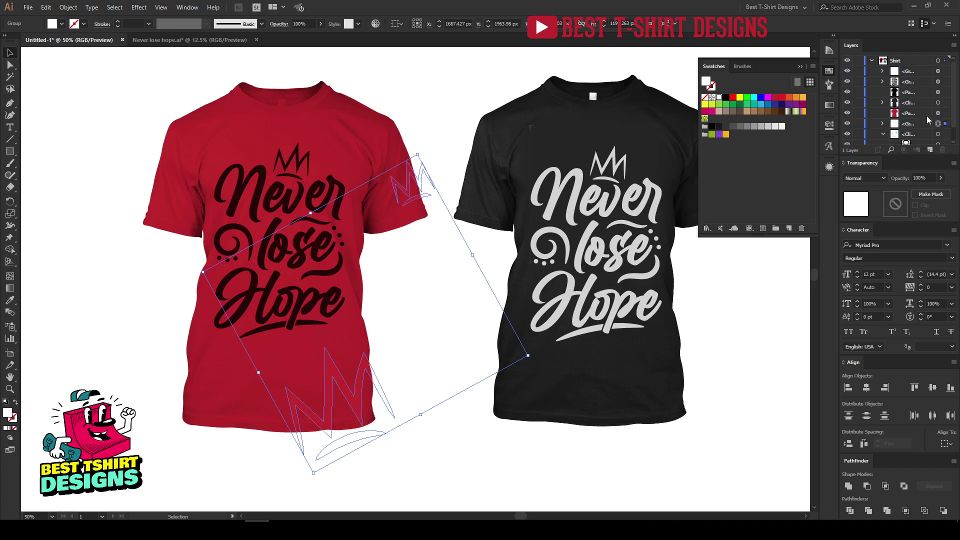
scroll(905, 126, down, 1)
click(913, 107)
drag(916, 106, 915, 131)
key(a)
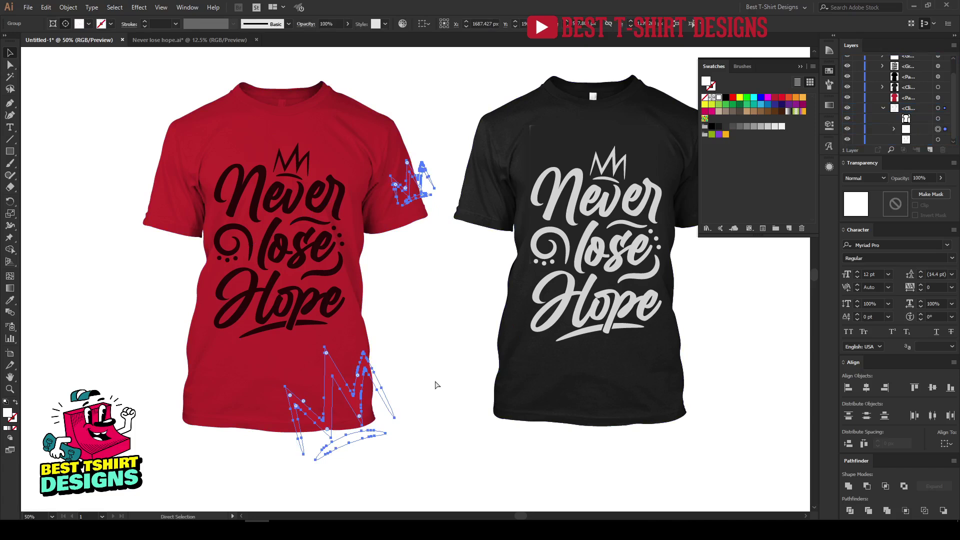
key(v)
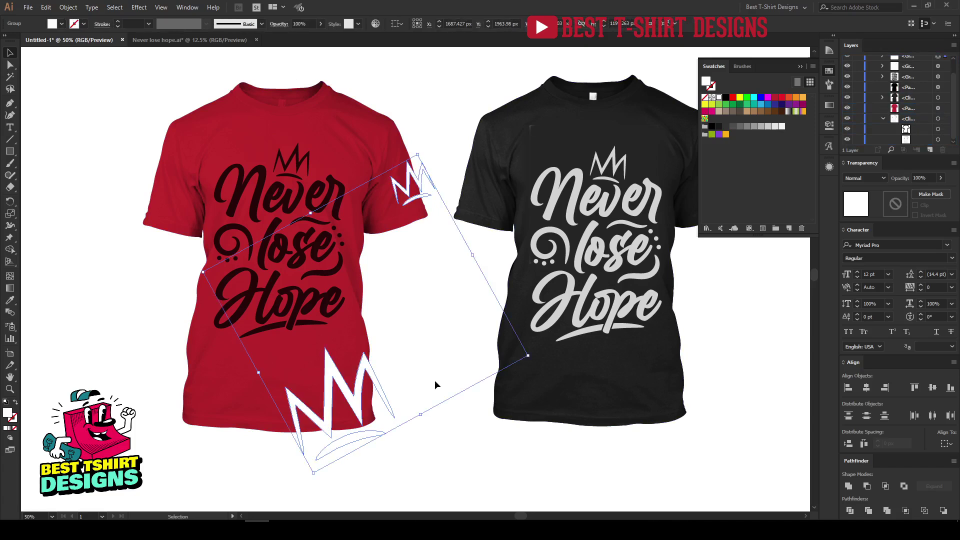
Select the red shirt path and crown group and clip them with Ctrl+7.
scroll(925, 74, up, 1)
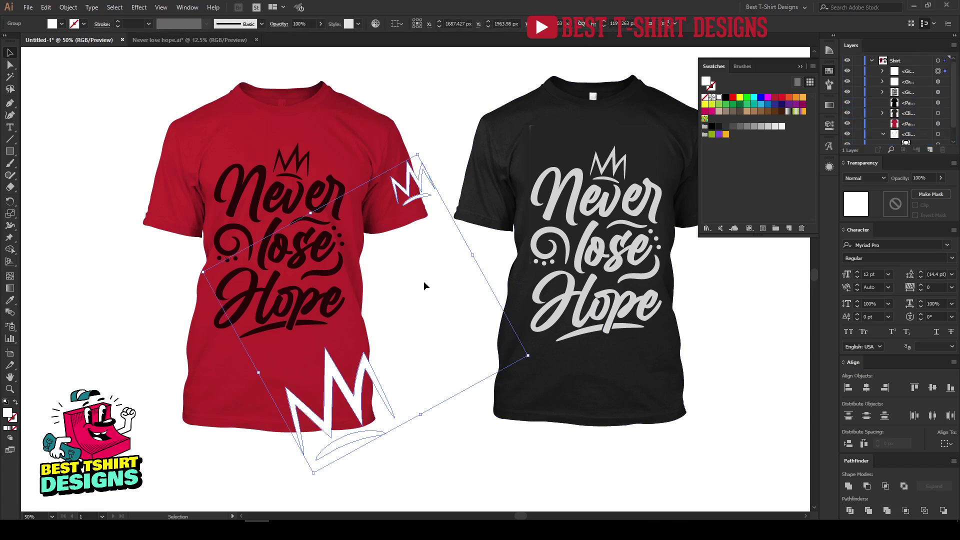
click(430, 216)
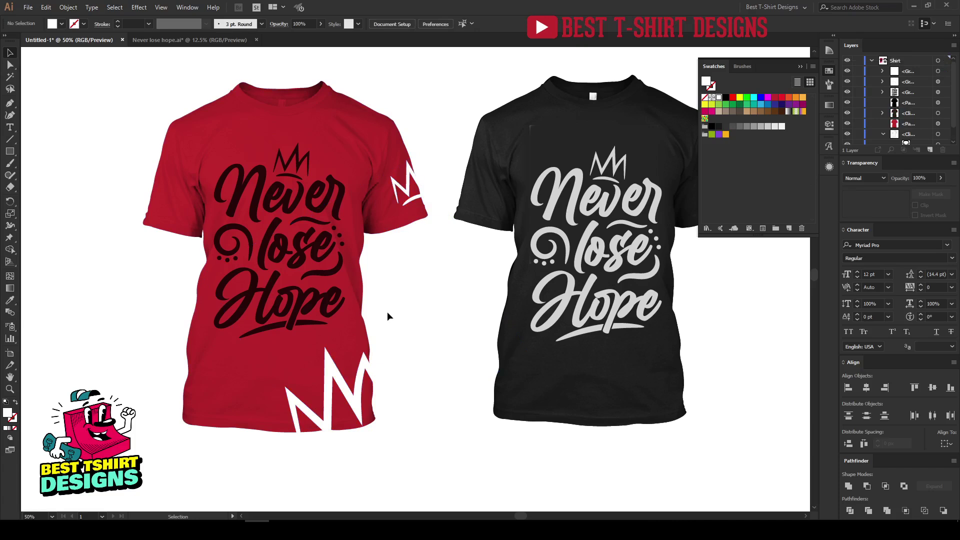
scroll(919, 127, down, 1)
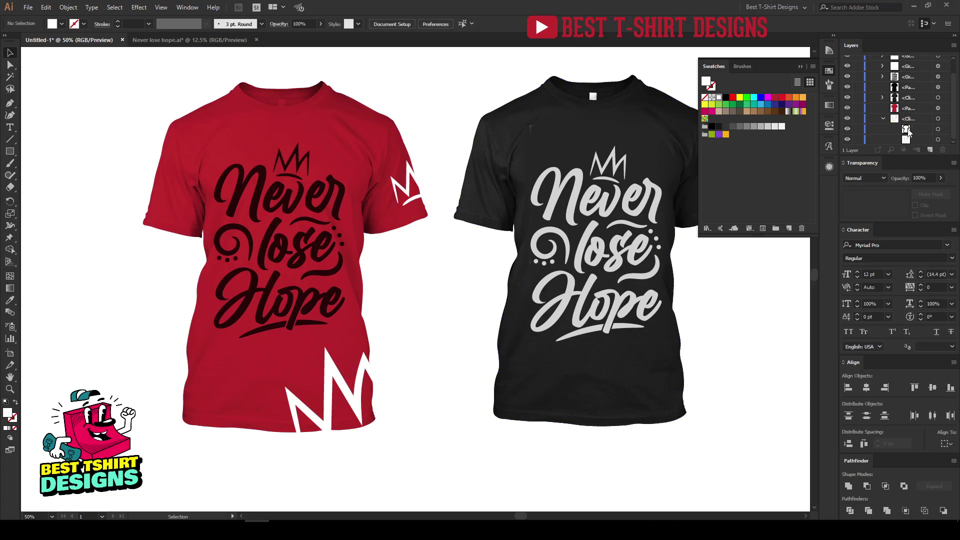
click(939, 130)
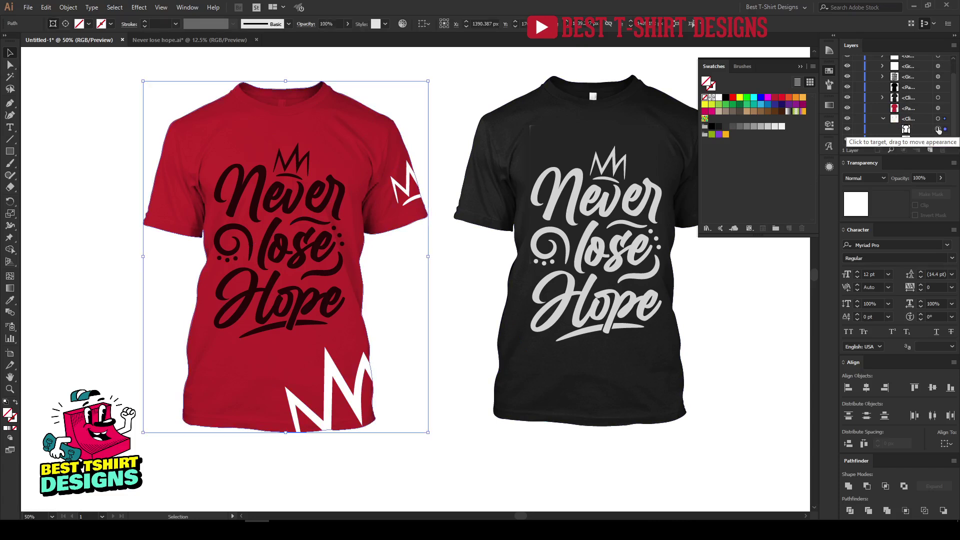
click(938, 139)
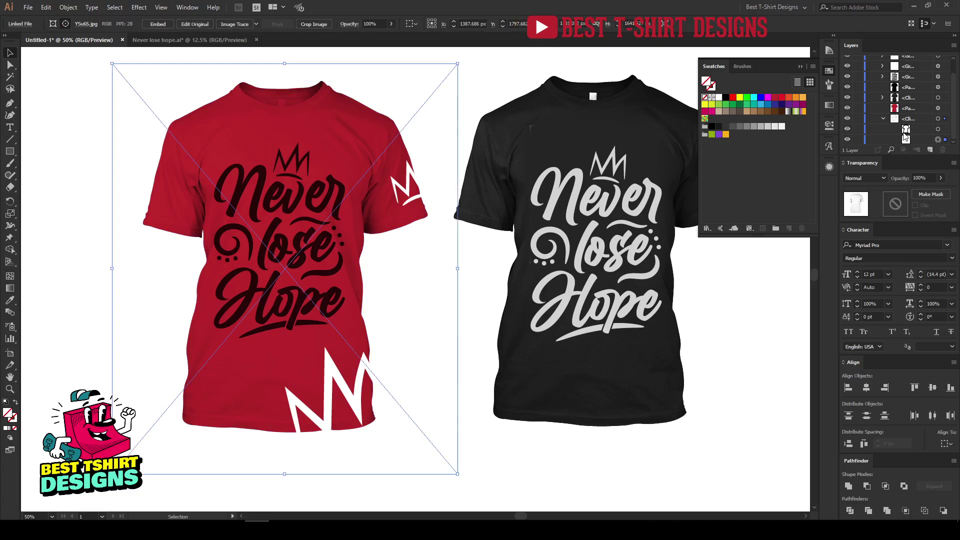
click(939, 130)
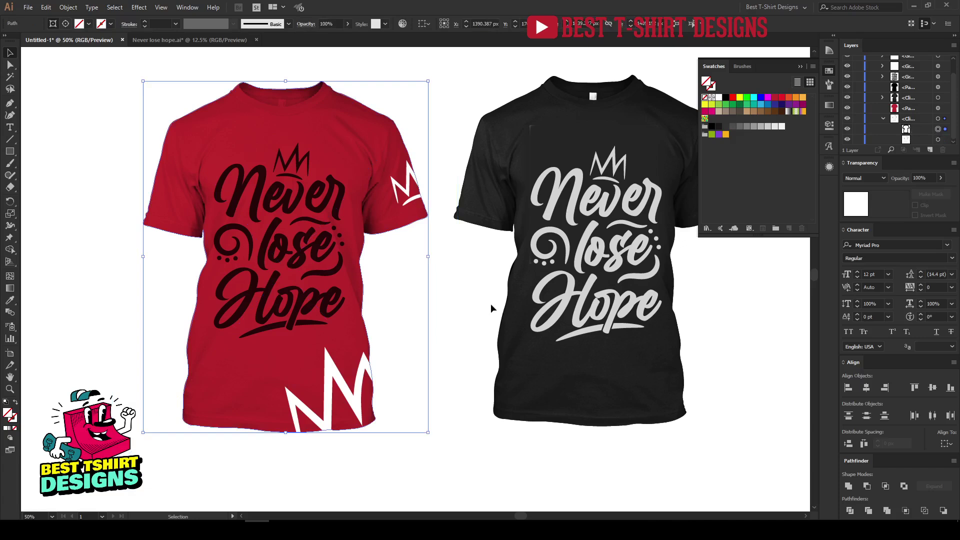
click(458, 300)
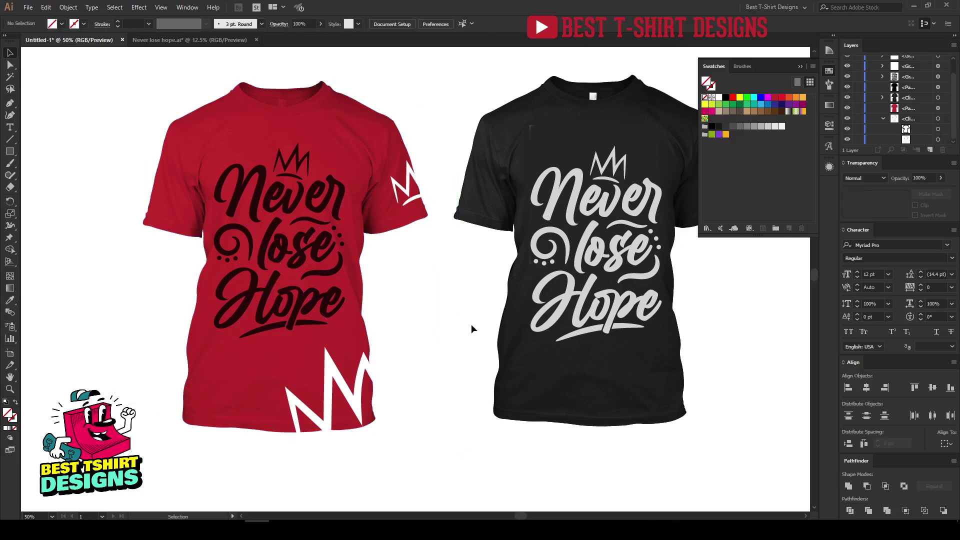
click(365, 379)
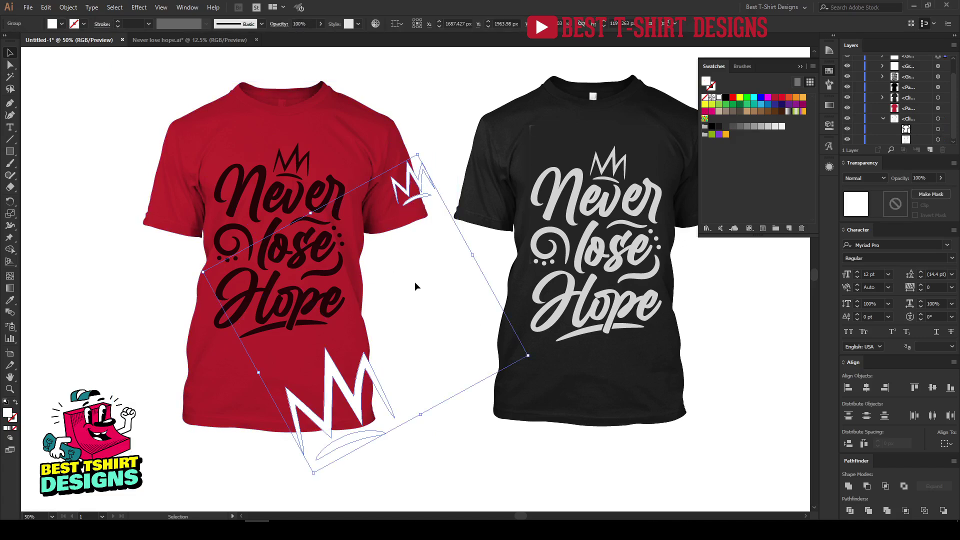
key(ctrl+7)
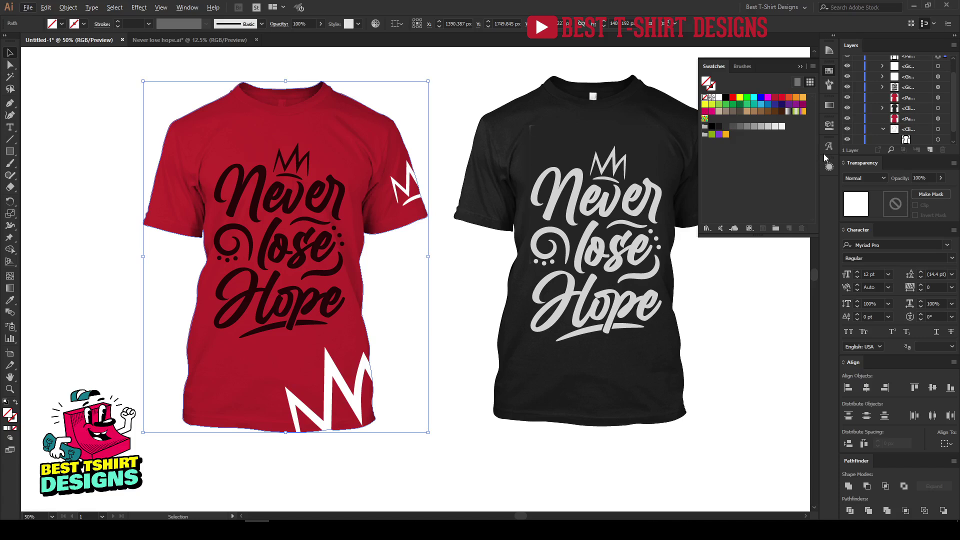
scroll(332, 450, up, 4)
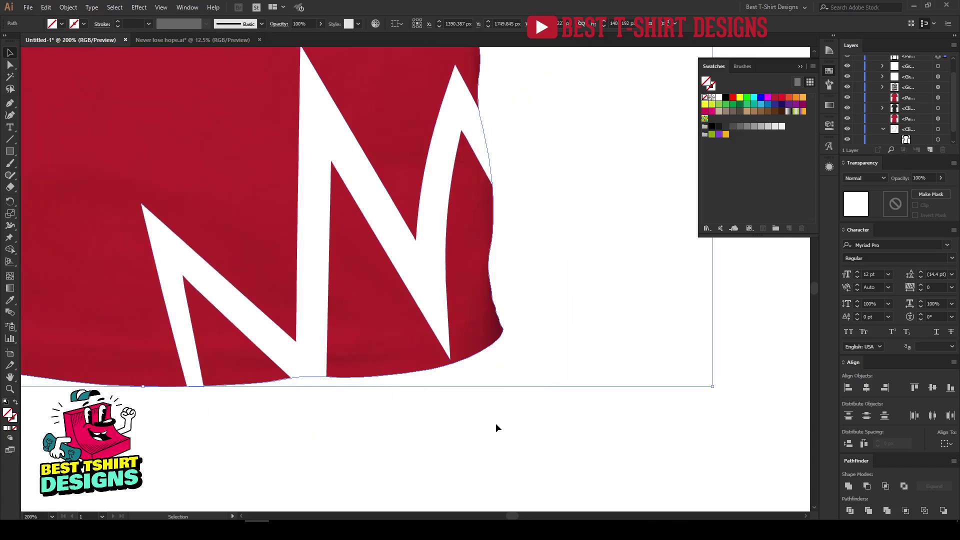
scroll(475, 350, down, 3)
scroll(507, 402, down, 2)
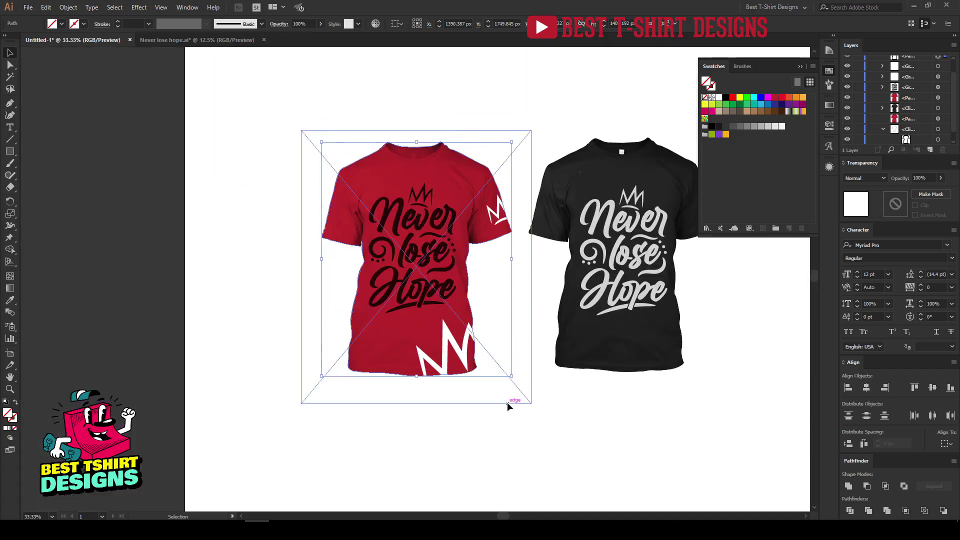
click(503, 433)
Draw a green rectangle over the red shirt area and send it to the back.
click(10, 151)
drag(255, 93, 557, 432)
click(733, 105)
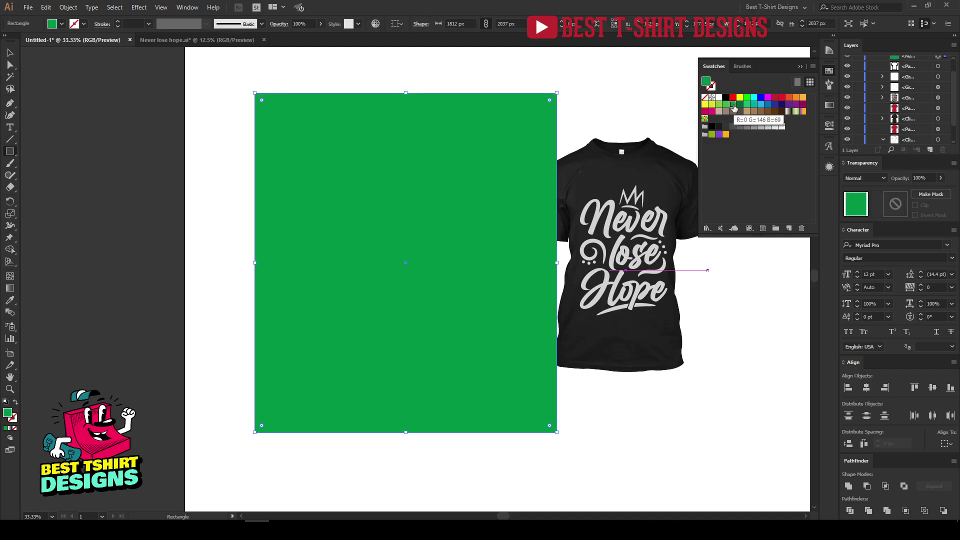
key(ctrl+shift+bracketleft)
key(v)
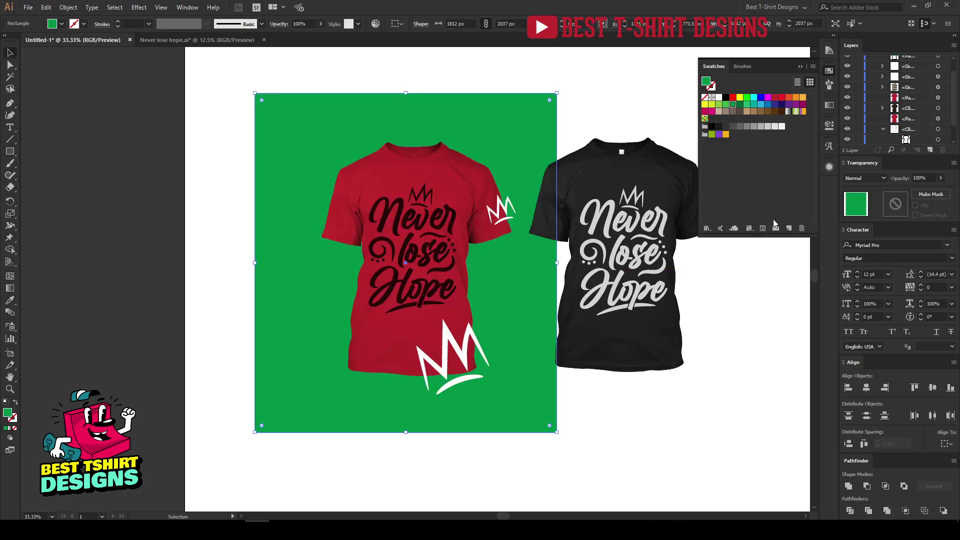
click(643, 379)
Make a clipping mask from the red shirt path and the hem crown.
key(ctrl+1)
scroll(520, 282, up, 3)
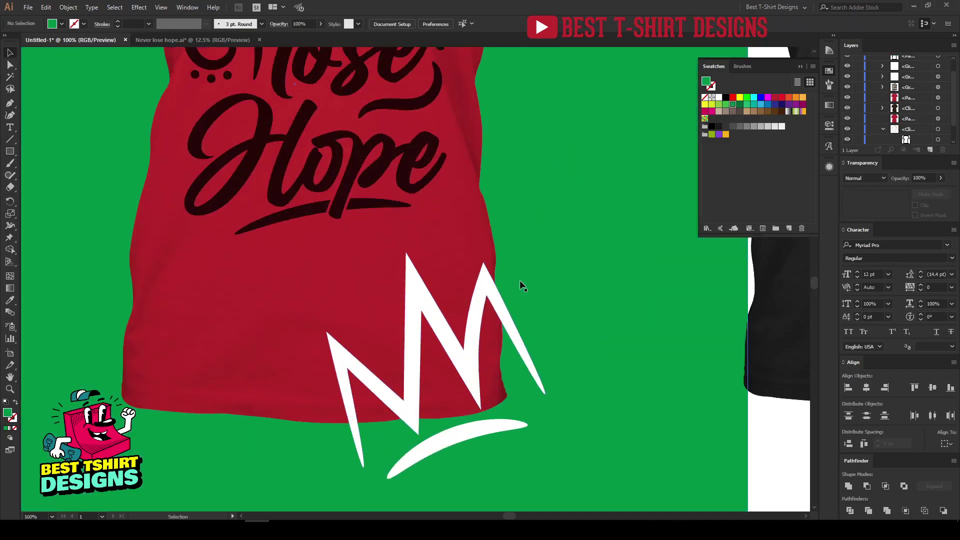
scroll(520, 286, up, 1)
scroll(481, 281, down, 1)
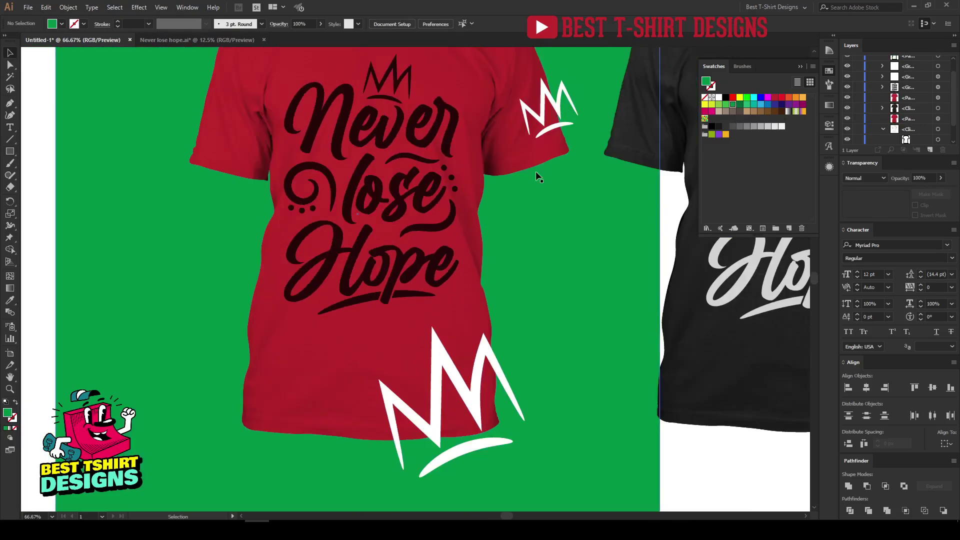
click(494, 362)
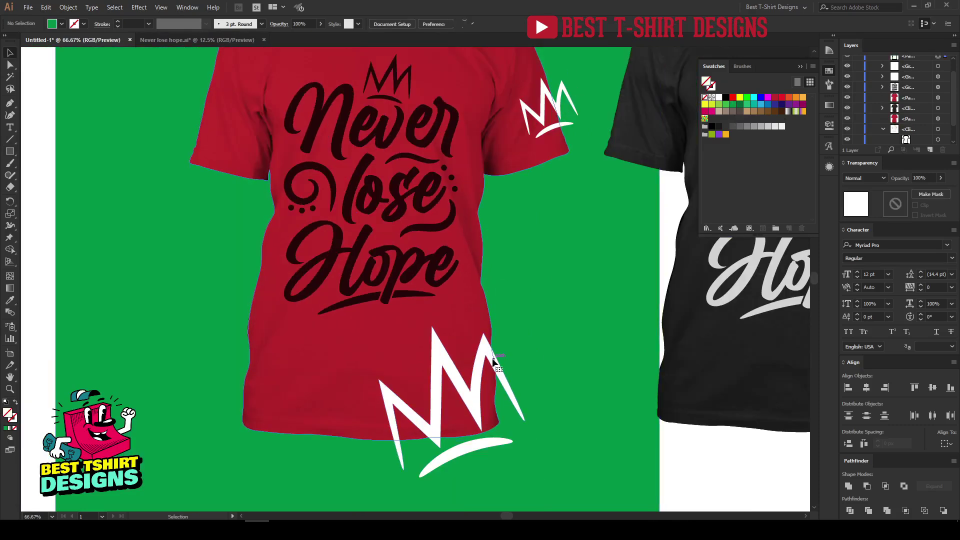
scroll(880, 120, up, 1)
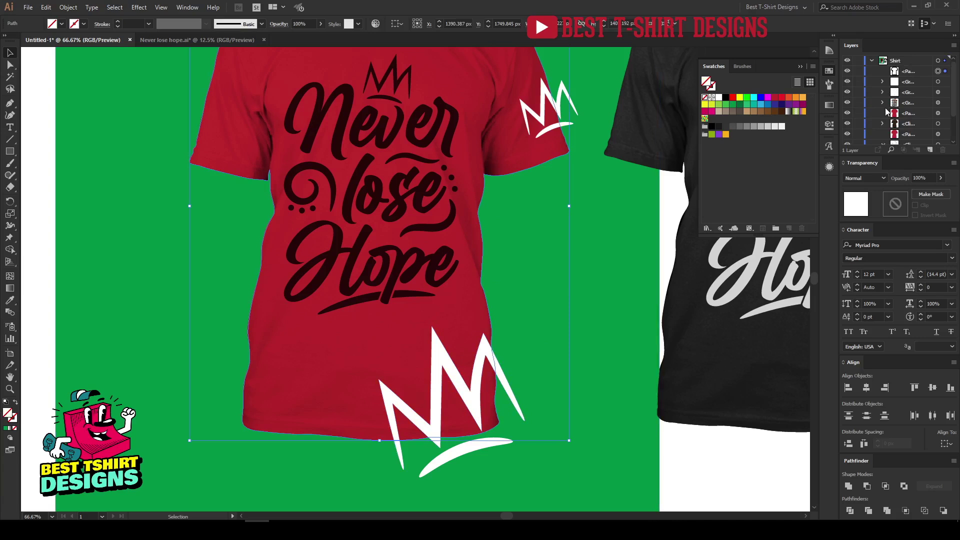
shift+click(515, 395)
right_click(514, 393)
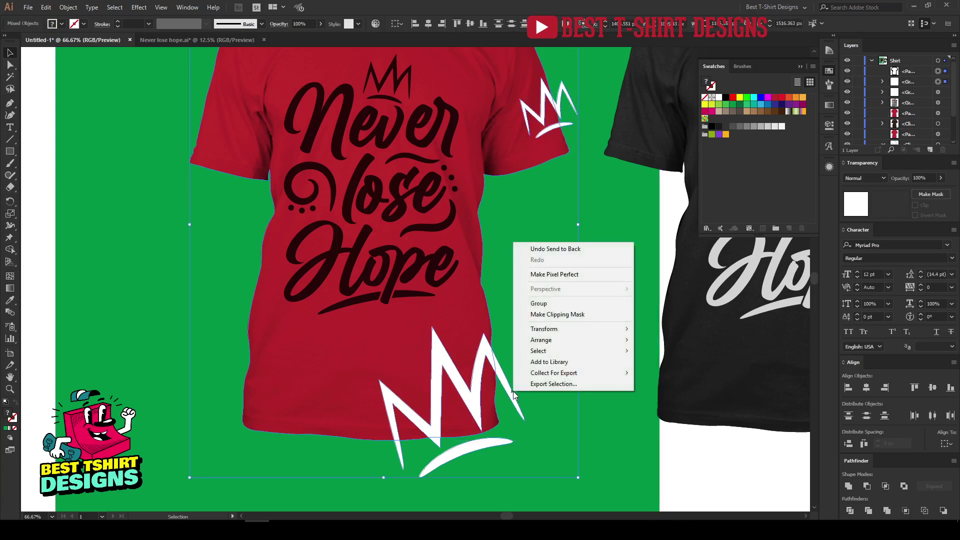
click(558, 314)
scroll(364, 362, down, 1)
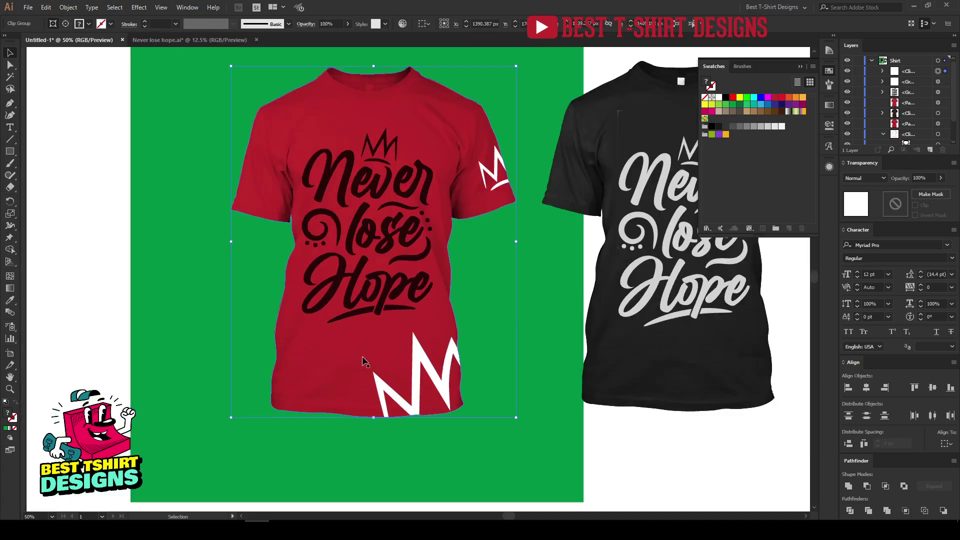
click(629, 469)
scroll(630, 468, up, 1)
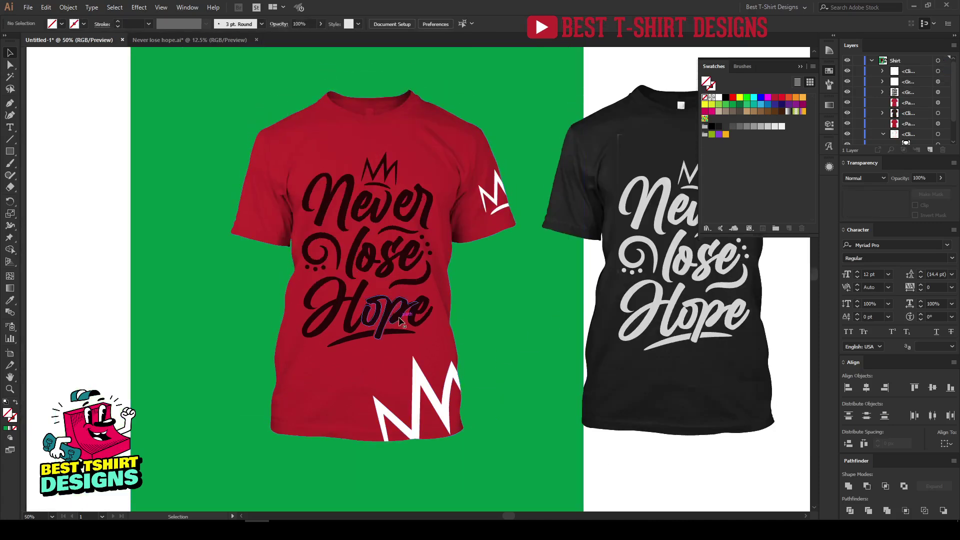
Fill the Never lose Hope lettering on the red shirt white.
click(392, 320)
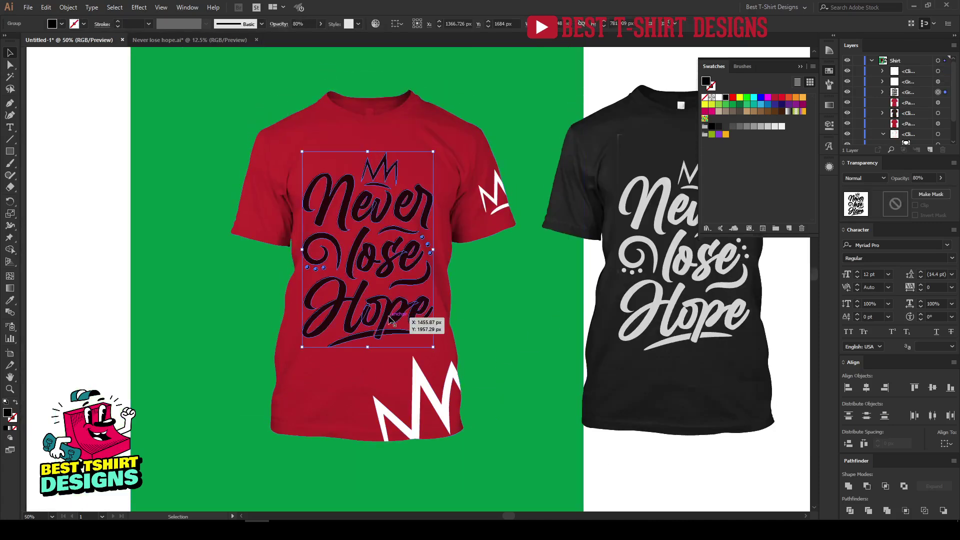
click(718, 98)
click(649, 454)
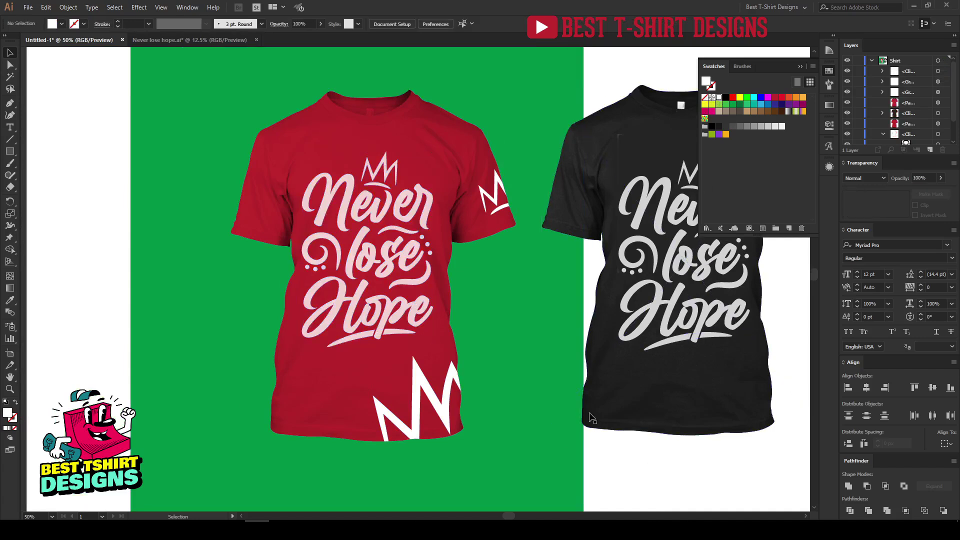
Set the lettering's opacity to 90%.
click(403, 318)
click(920, 178)
text(90)
key(Return)
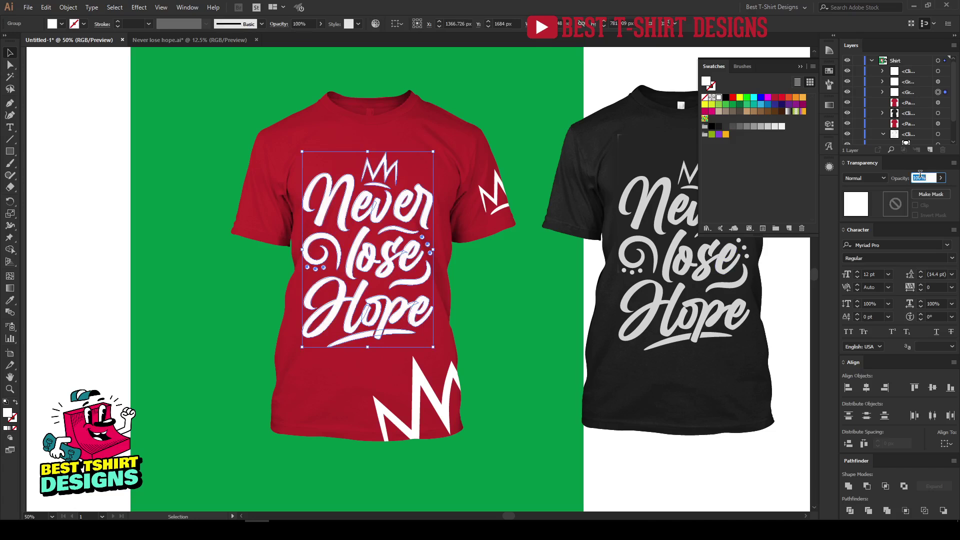
click(677, 454)
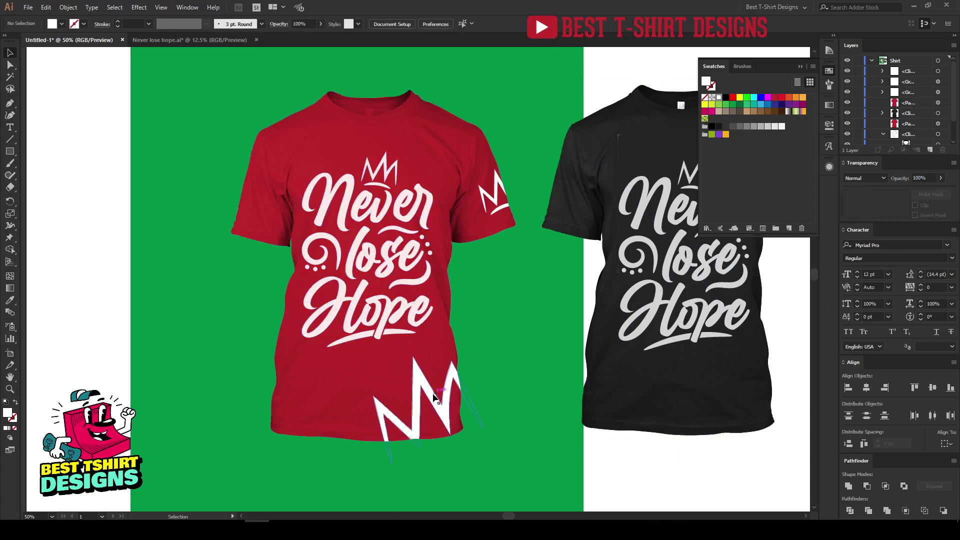
click(445, 419)
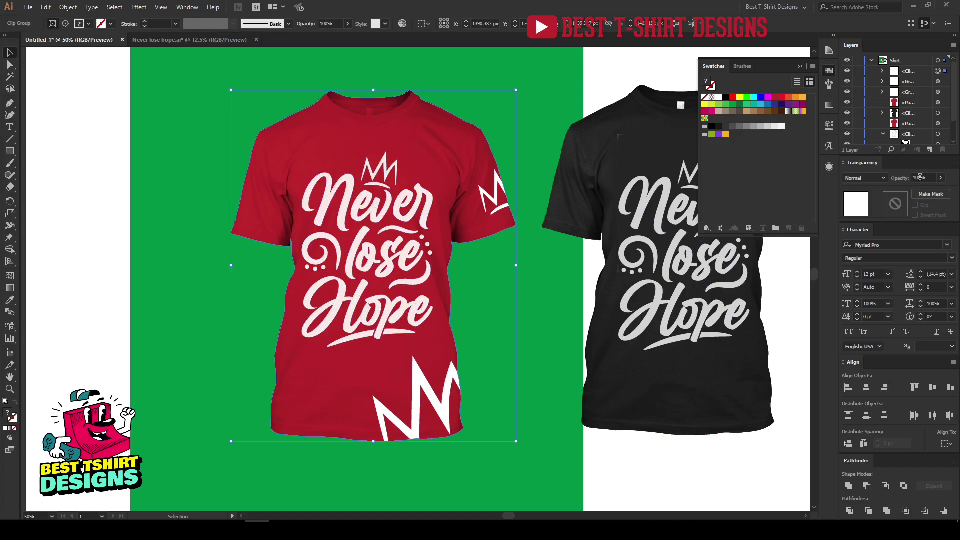
click(635, 464)
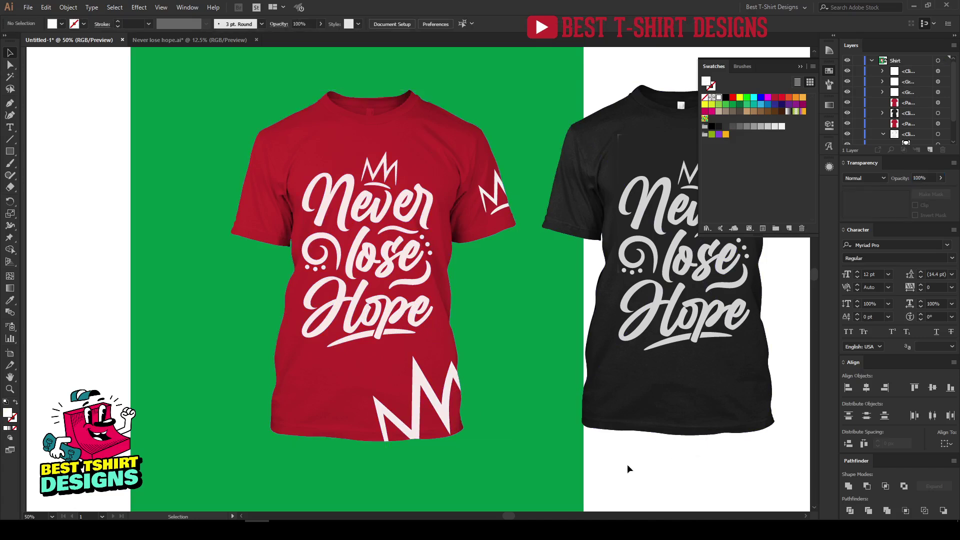
Fill the green background rectangle with the black swatch.
click(556, 351)
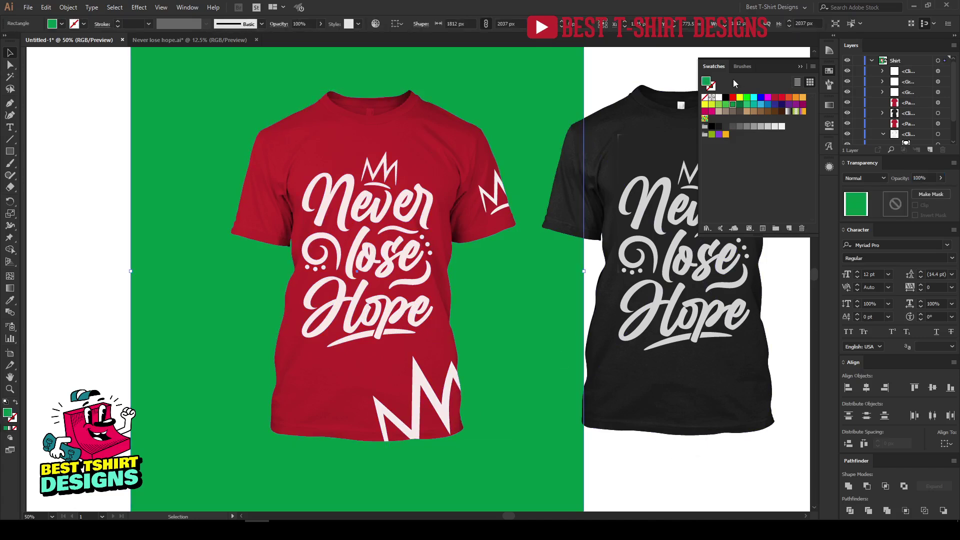
click(726, 97)
click(637, 460)
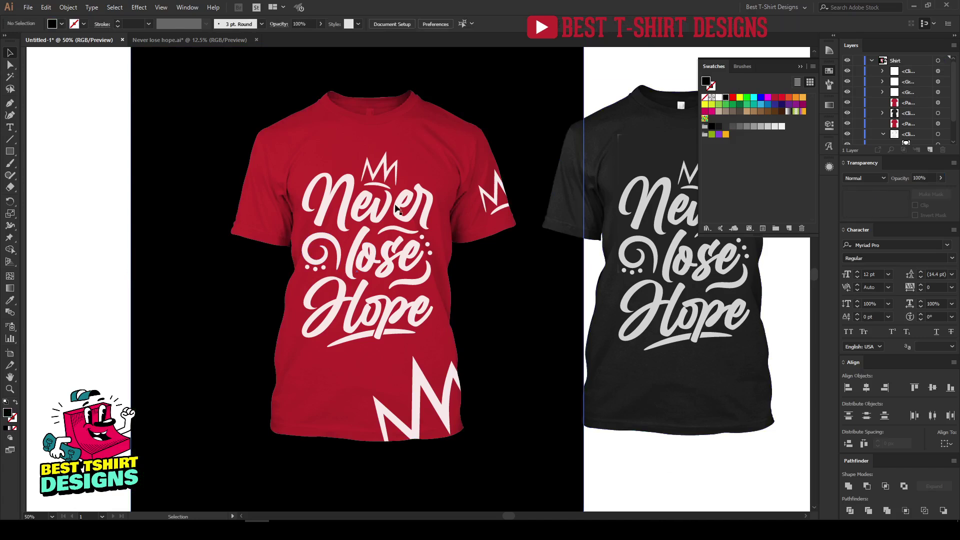
scroll(329, 173, up, 2)
scroll(329, 173, down, 3)
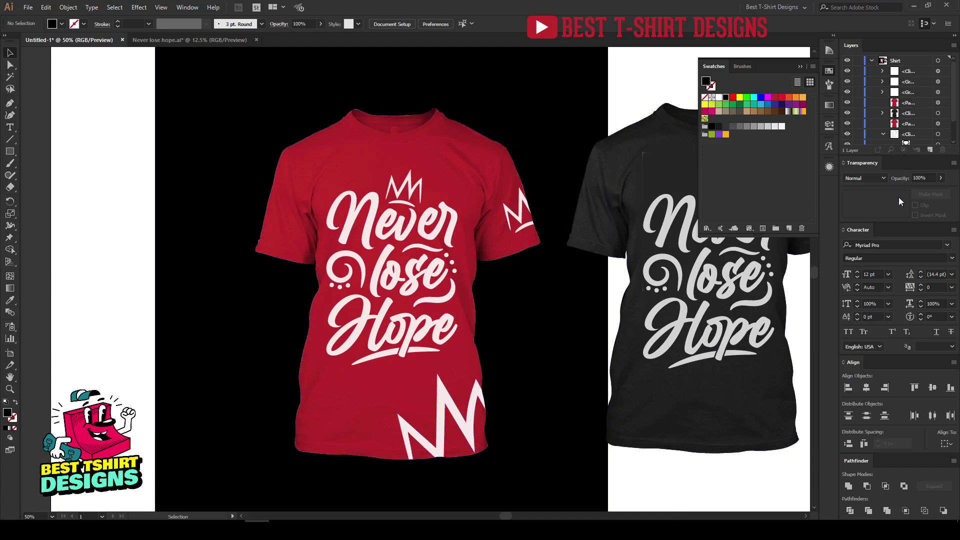
scroll(884, 122, down, 2)
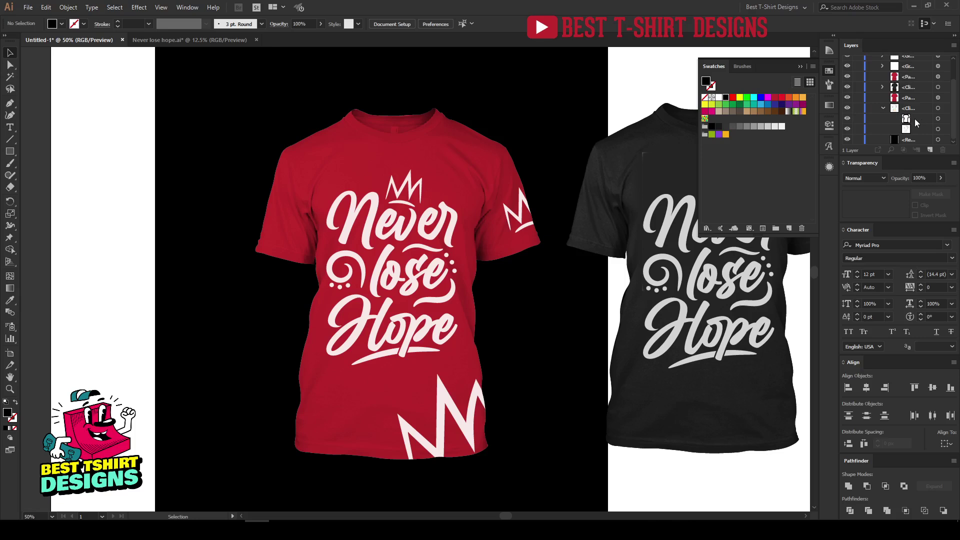
Select the red T-shirt shape from the Layers panel, then deselect it.
click(939, 119)
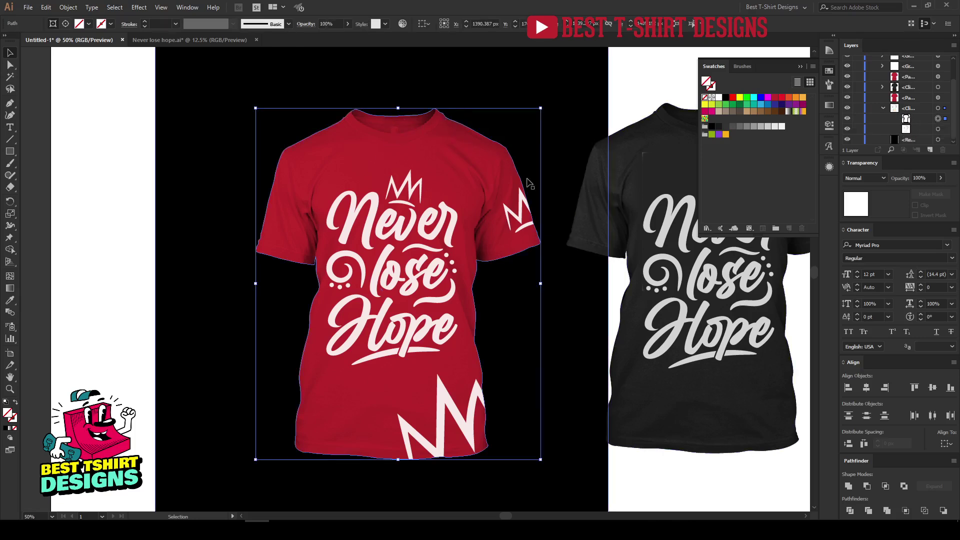
mouse_move(479, 400)
mouse_down()
mouse_move(476, 433)
mouse_move(479, 401)
mouse_up()
click(457, 356)
click(656, 505)
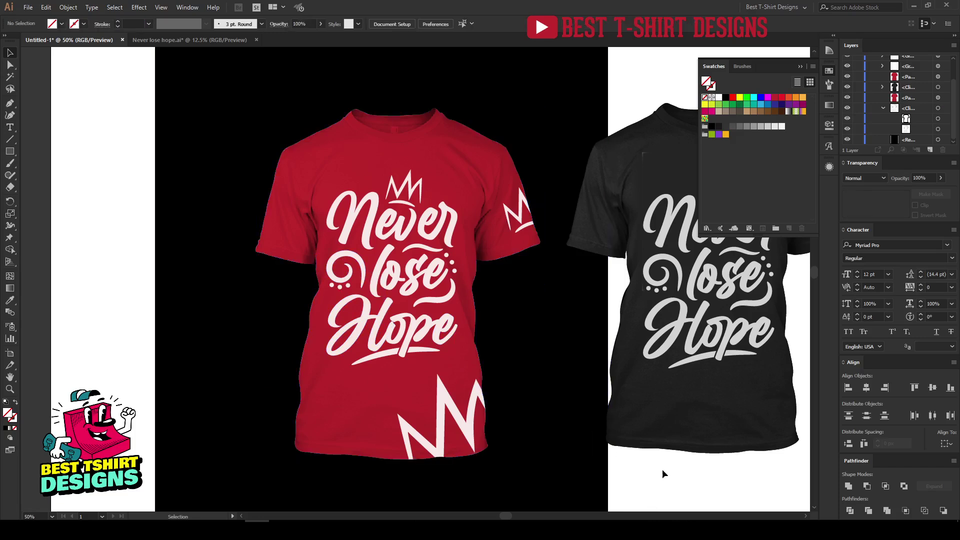
Duplicate the lettering, shrink it proportionally, and place it slightly tilted on the left sleeve.
drag(410, 330, 325, 473)
drag(307, 313, 306, 424)
drag(310, 482, 283, 212)
drag(308, 157, 288, 170)
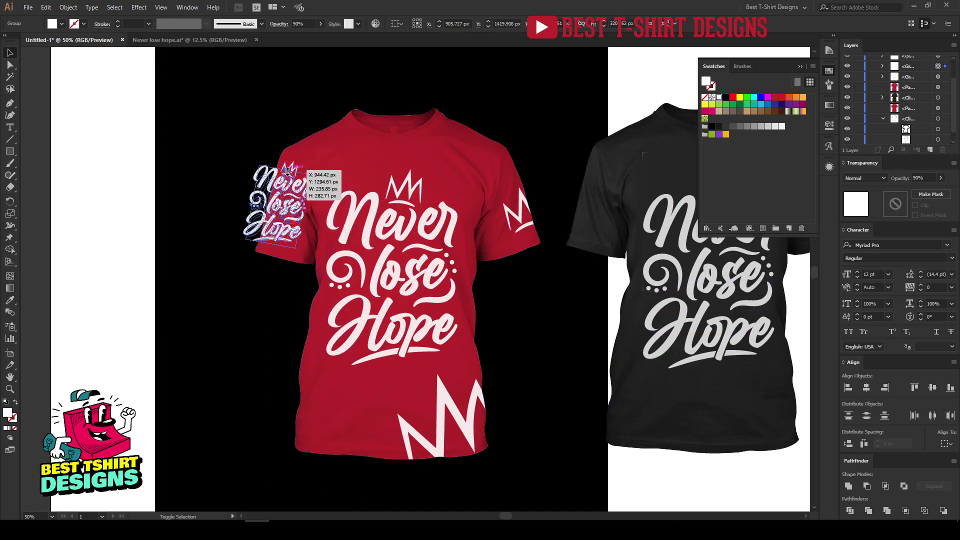
scroll(210, 204, up, 3)
drag(440, 304, 421, 297)
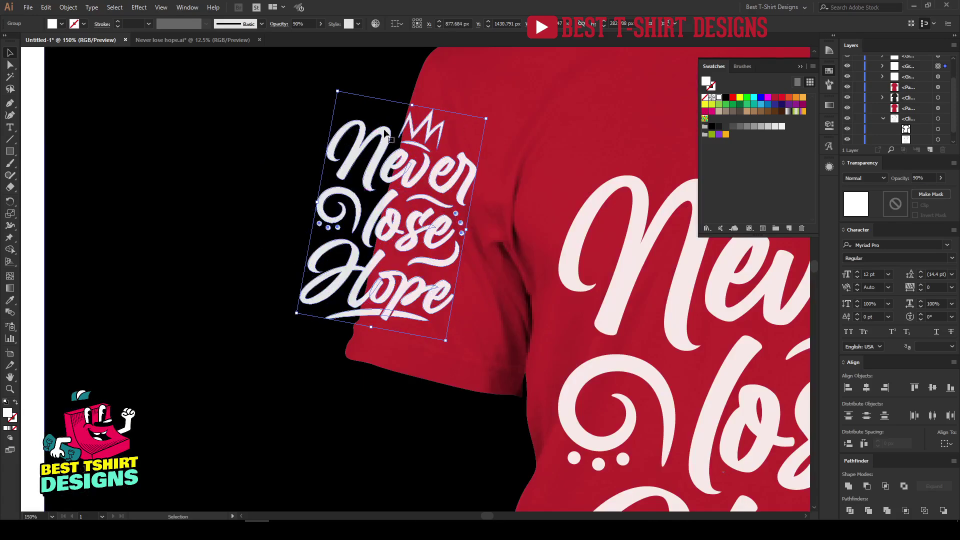
scroll(268, 203, down, 4)
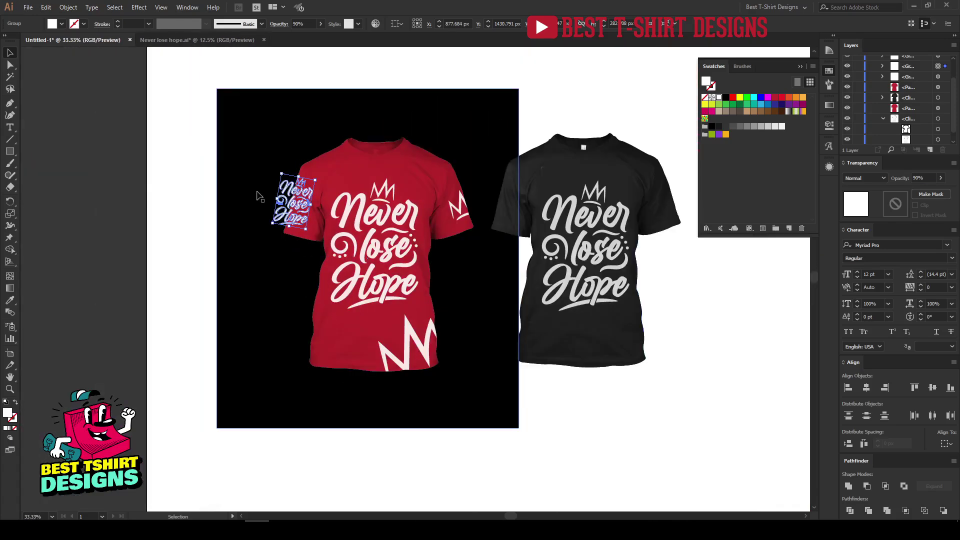
click(146, 197)
scroll(145, 197, up, 1)
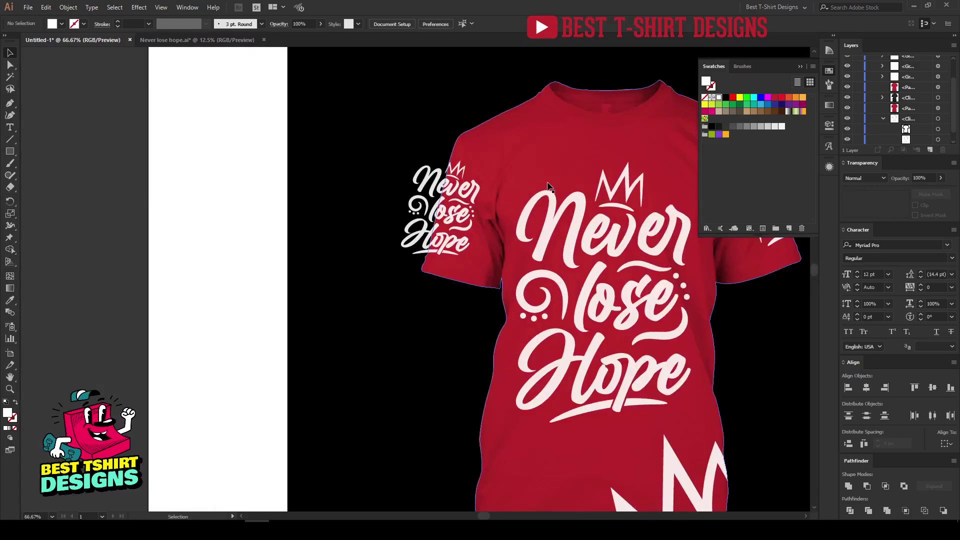
Select the red T-shirt shape to serve as the clipping path.
click(938, 130)
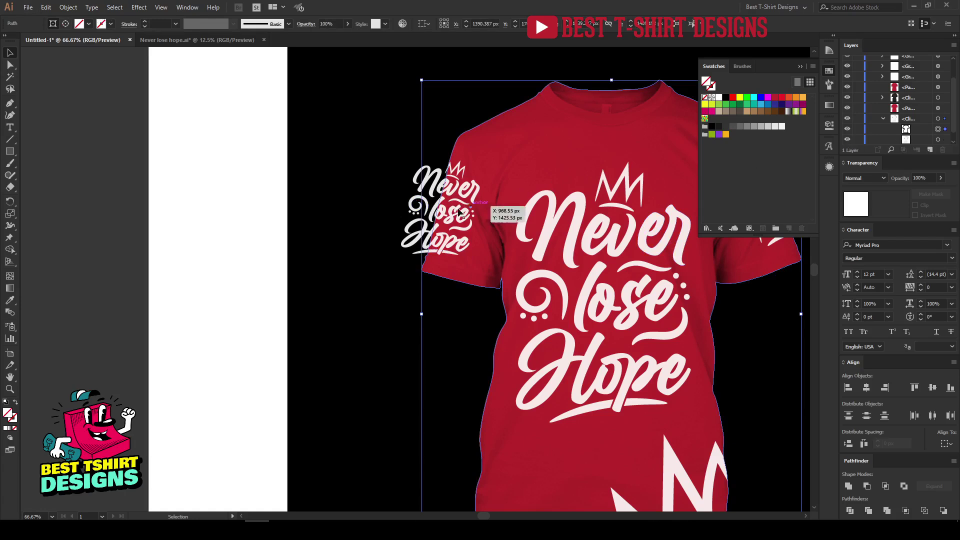
click(438, 225)
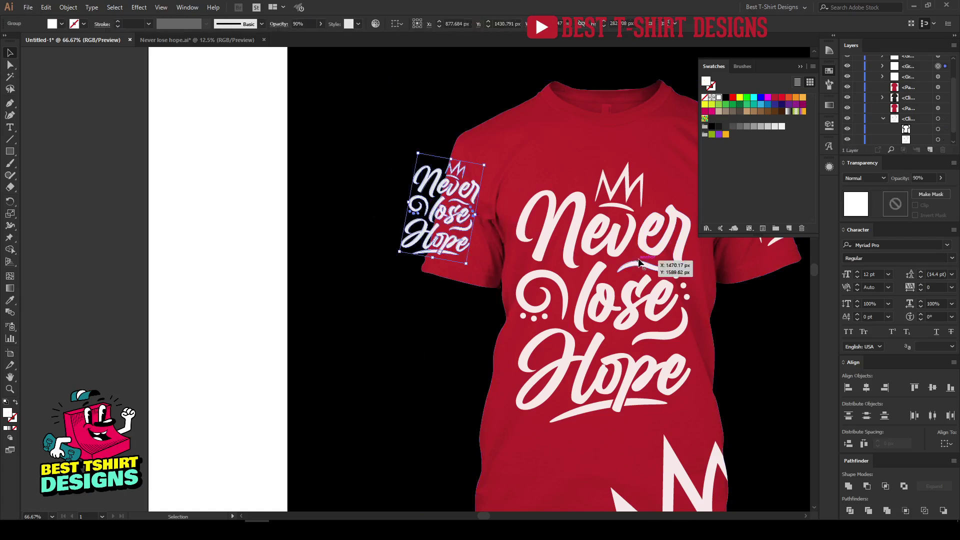
key(a)
key(v)
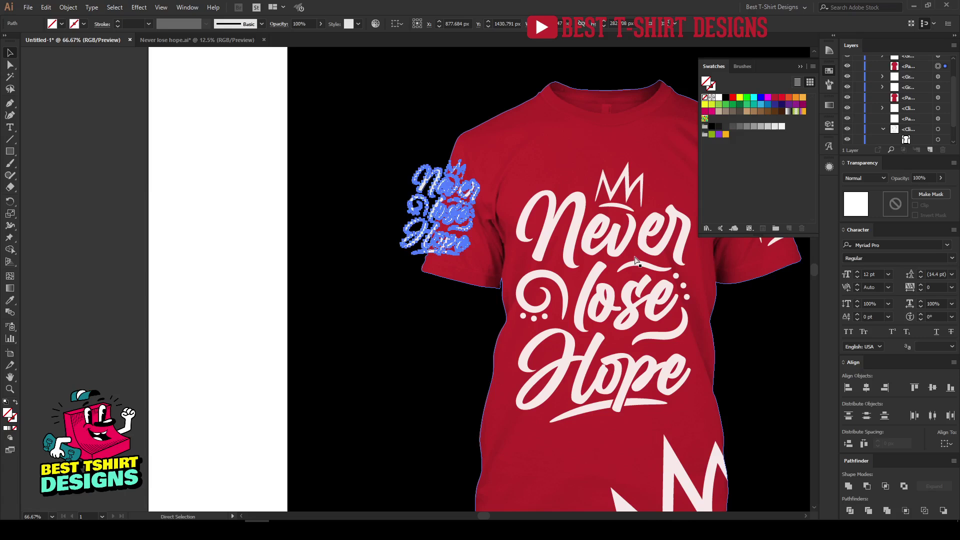
click(636, 260)
scroll(899, 143, down, 1)
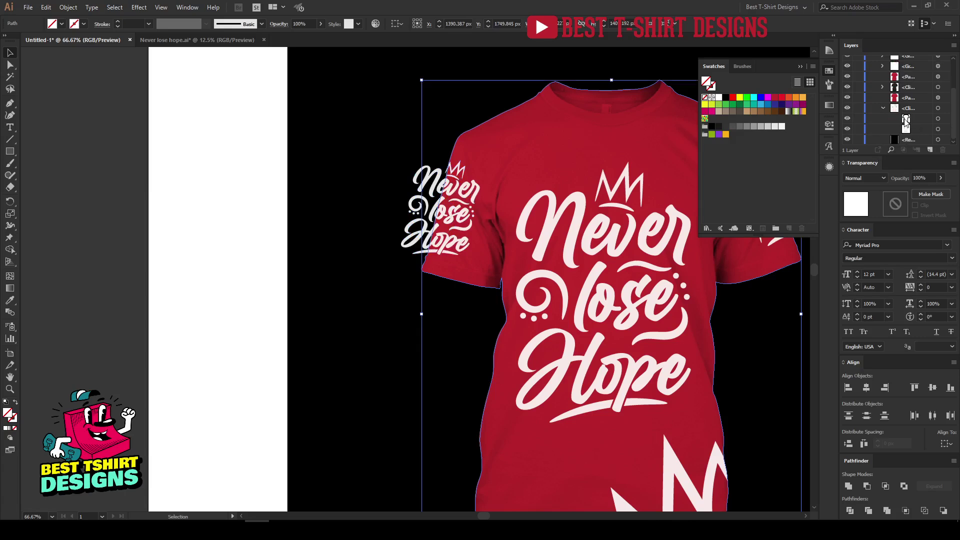
scroll(898, 123, up, 2)
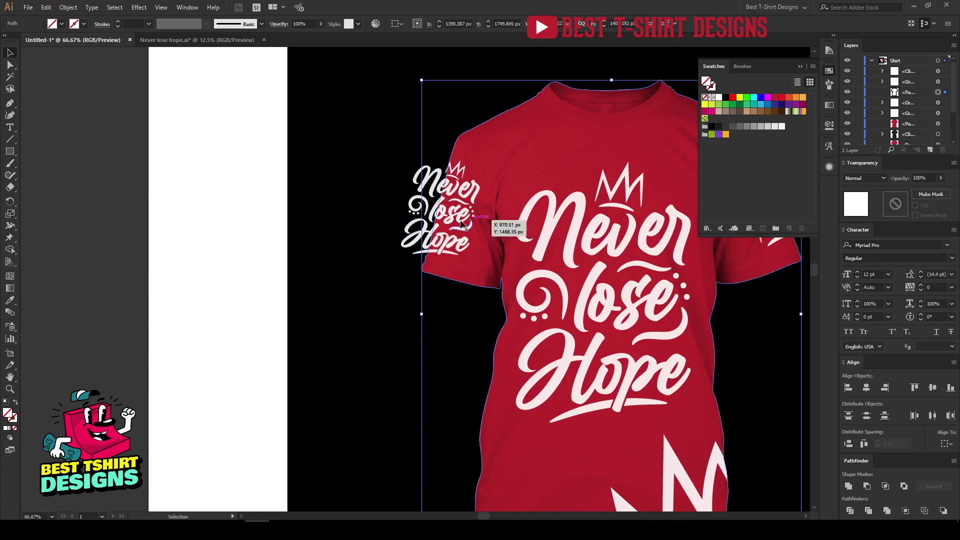
Add the sleeve lettering and apply Make Clipping Mask with the shirt shape.
shift+click(409, 237)
right_click(409, 235)
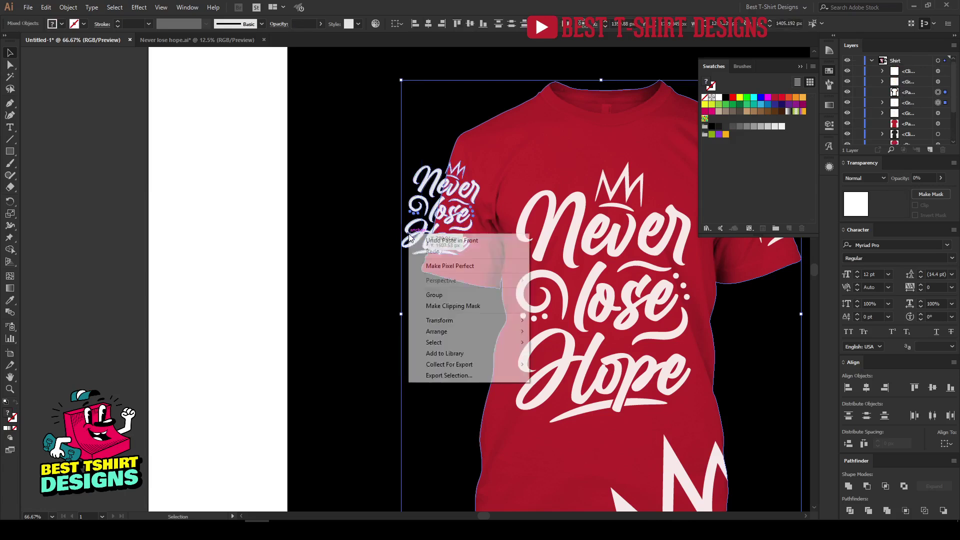
click(449, 306)
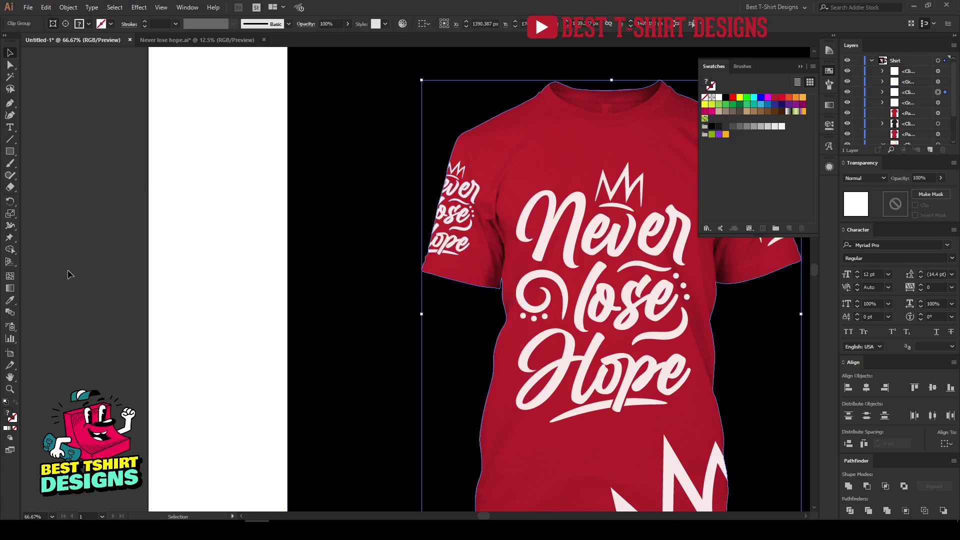
click(67, 262)
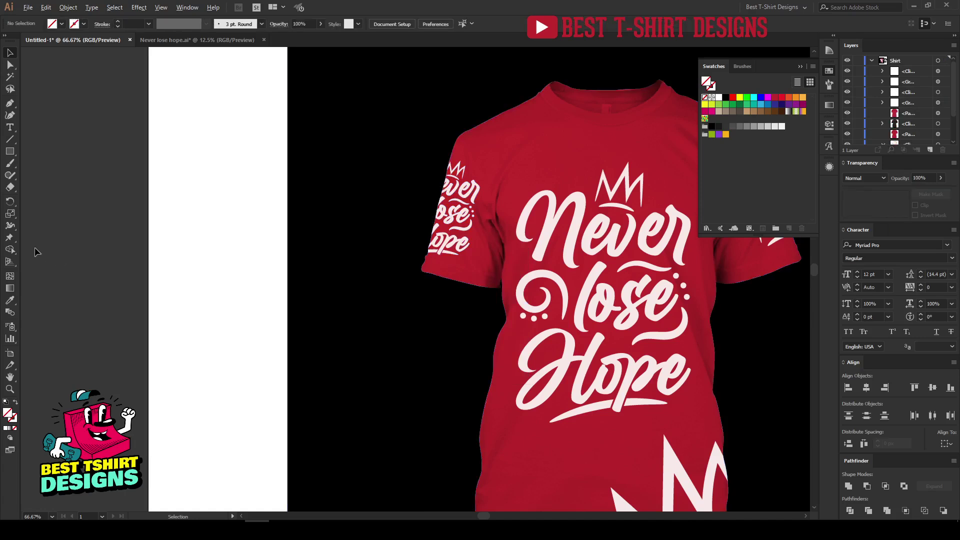
scroll(66, 264, down, 1)
scroll(169, 301, right, 5)
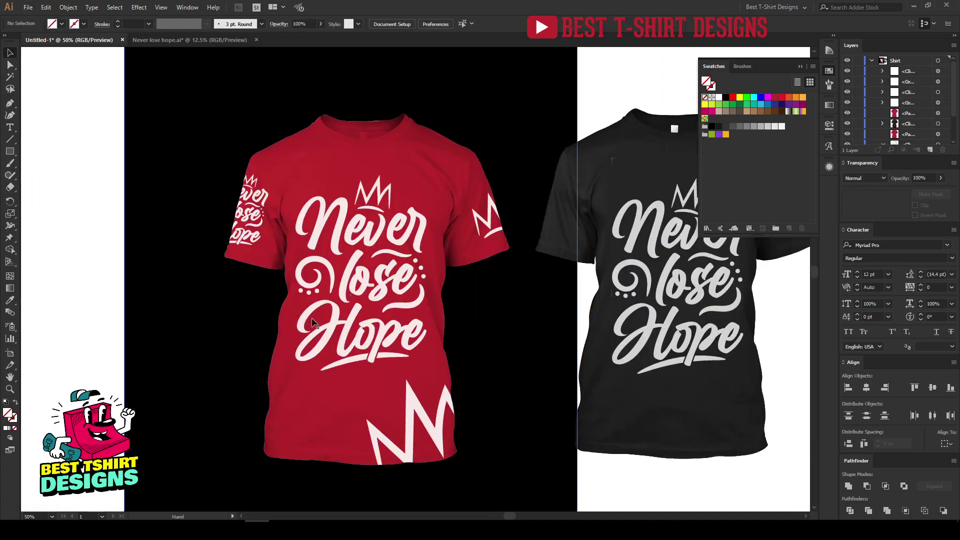